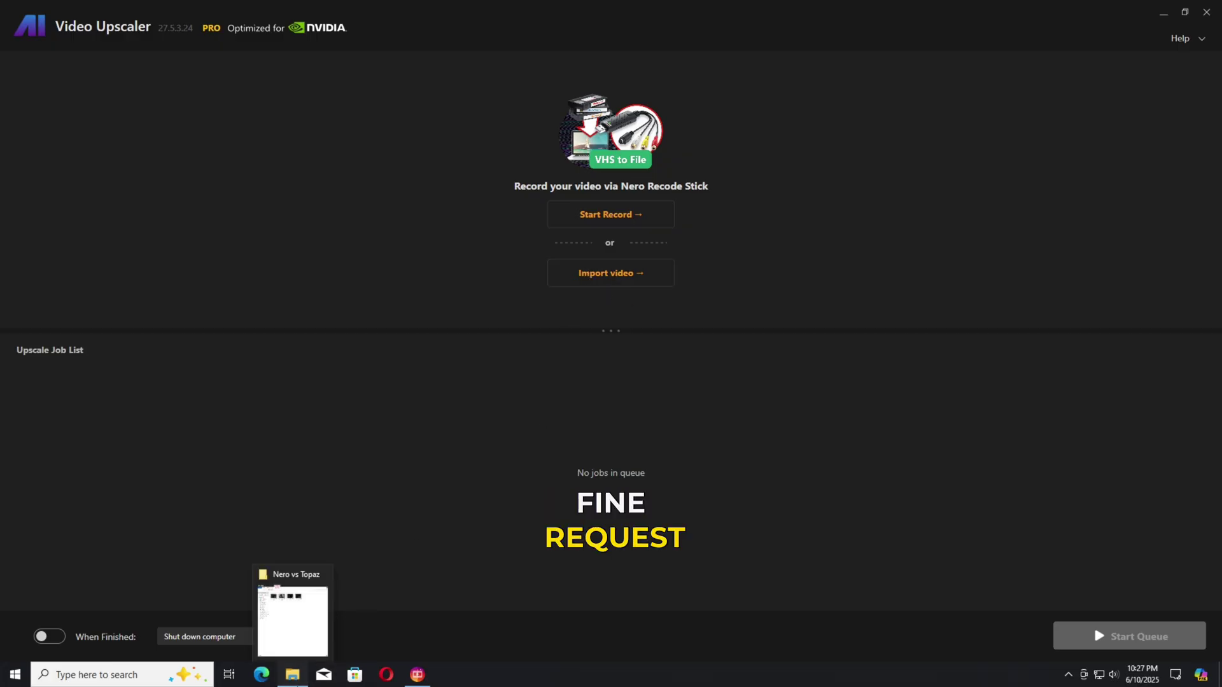
Step: Import lv_0_20250524095740.mp4 from the Nero vs Topaz folder into Nero AI's upscale editor
click(292, 605)
drag(687, 19, 695, 367)
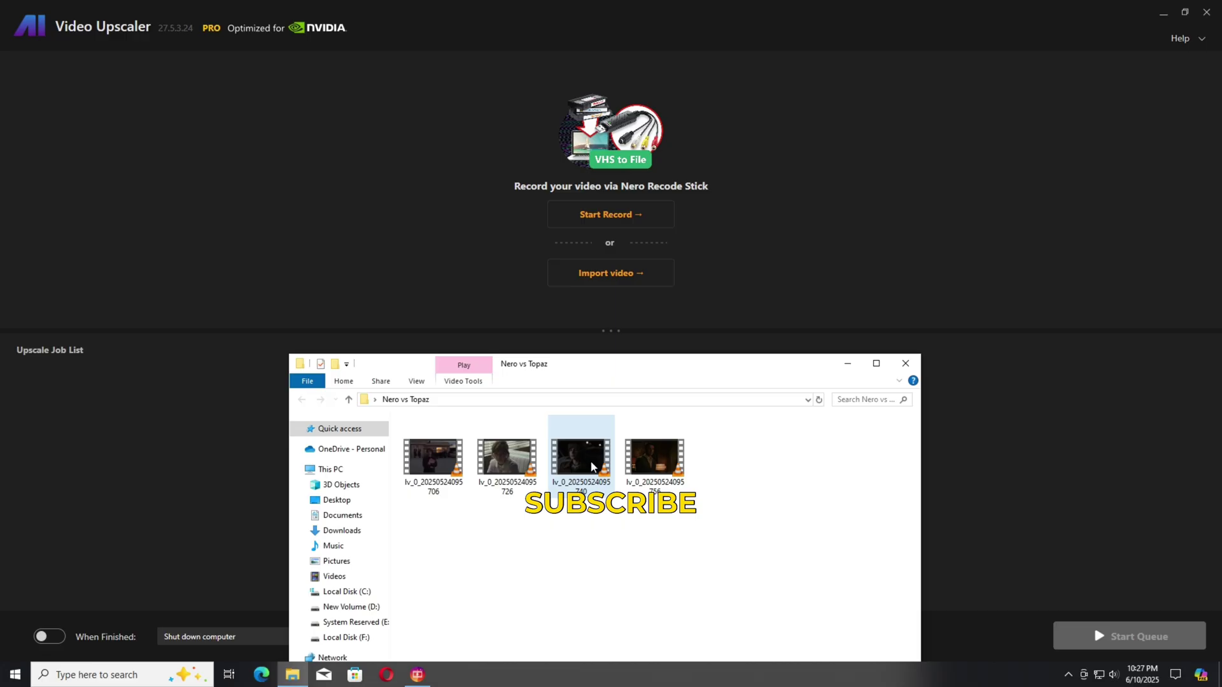
drag(621, 294, 625, 274)
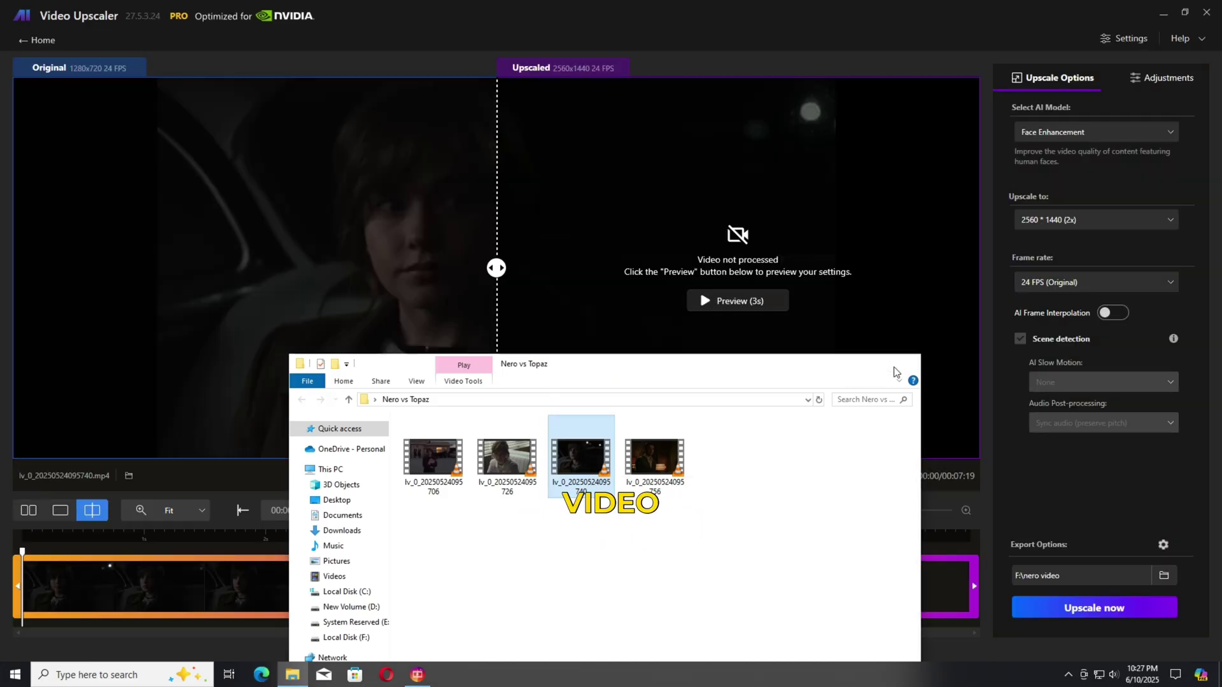
click(848, 364)
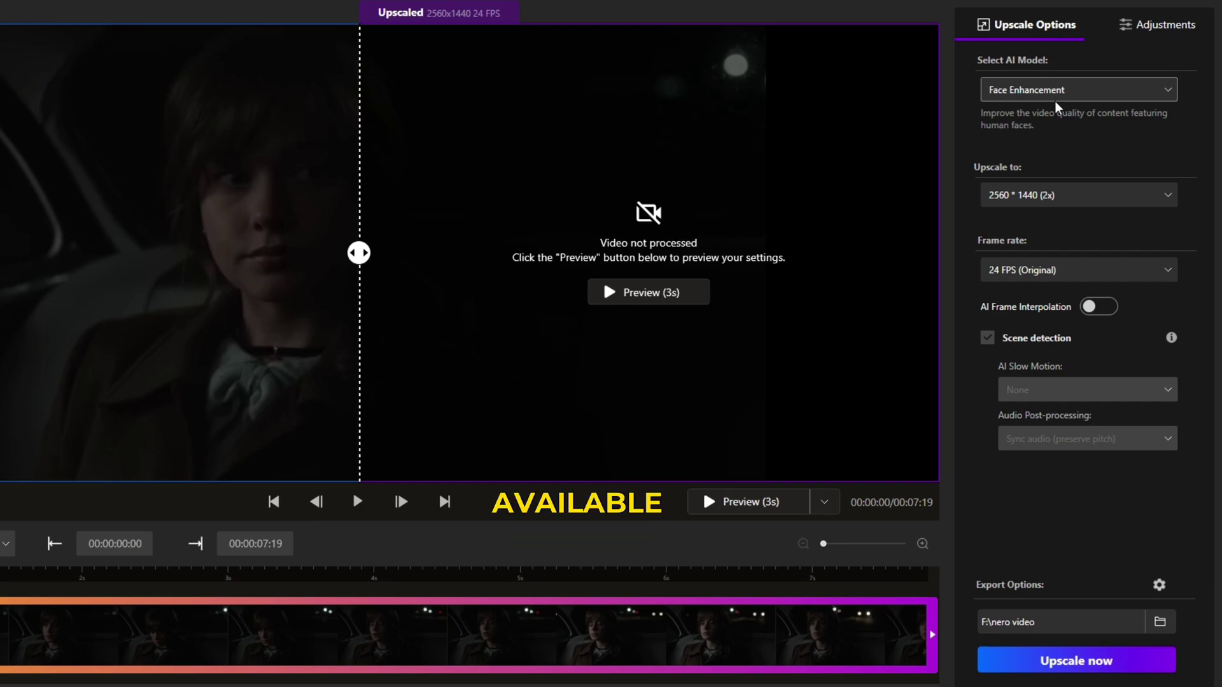
click(1170, 96)
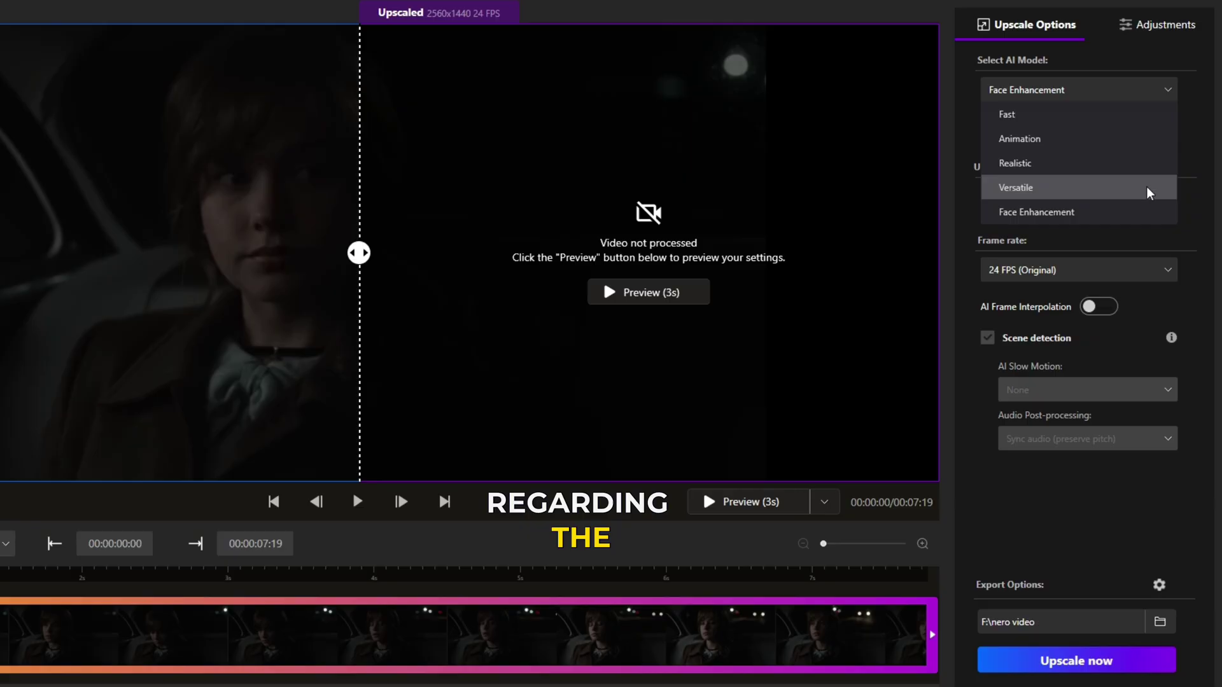
click(1154, 212)
click(1152, 196)
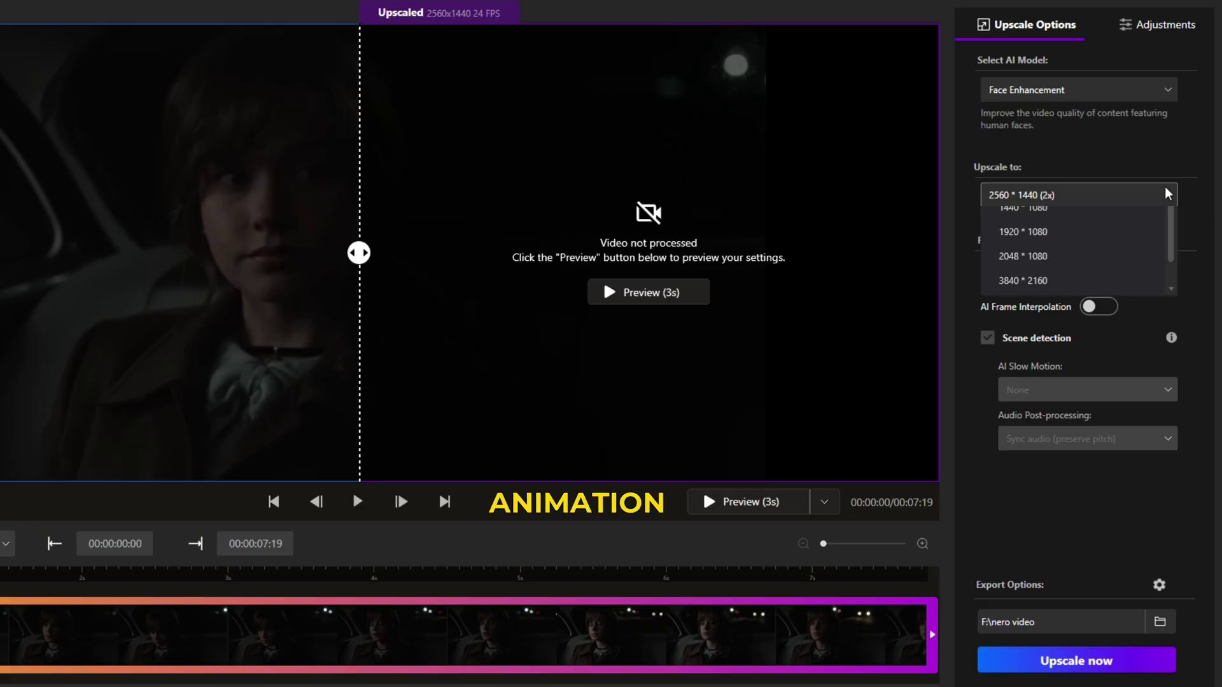
click(1126, 493)
click(1159, 270)
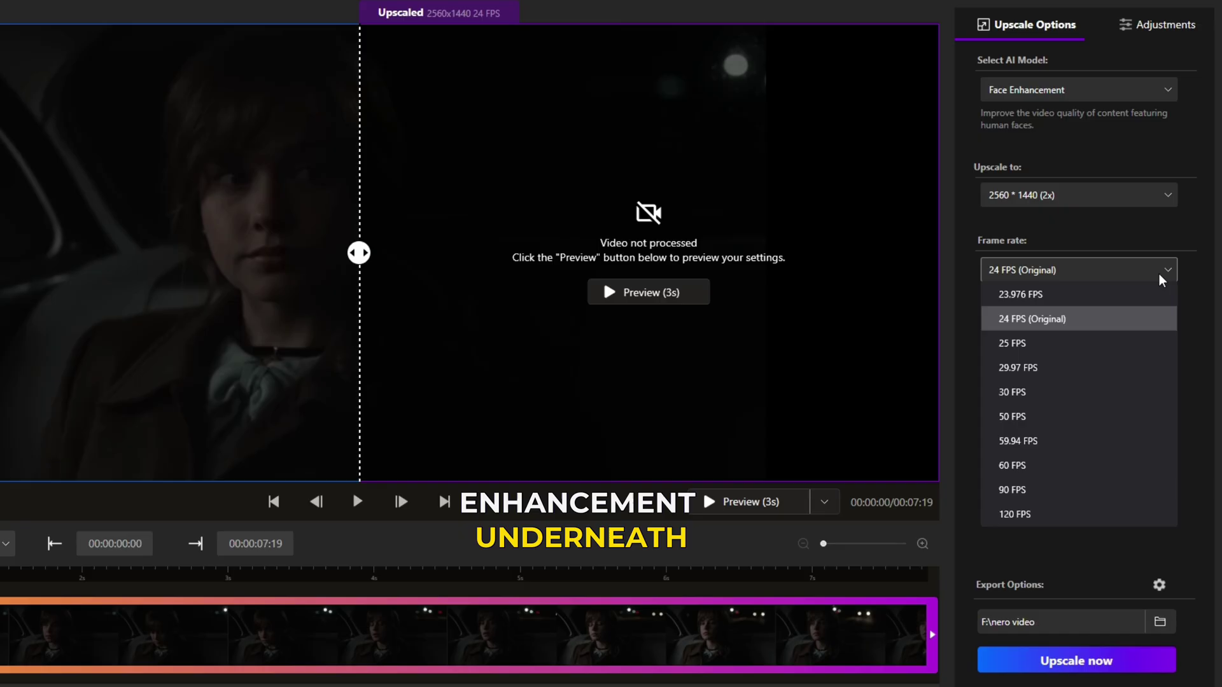
click(1122, 324)
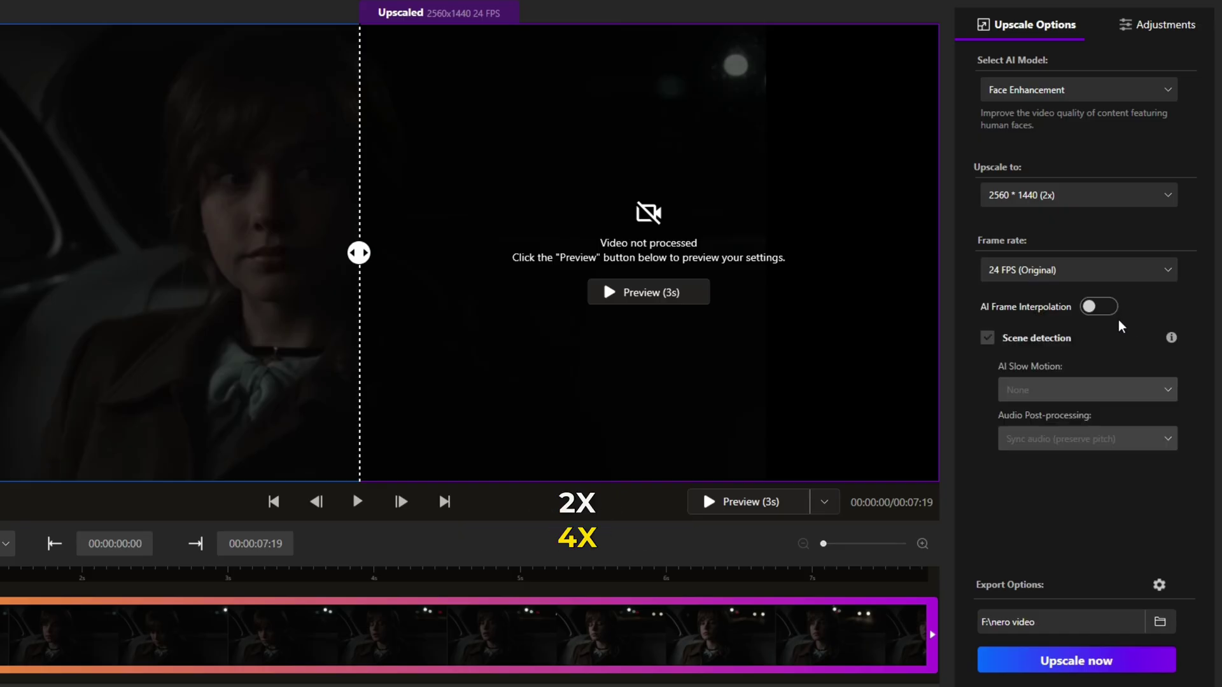
click(1090, 308)
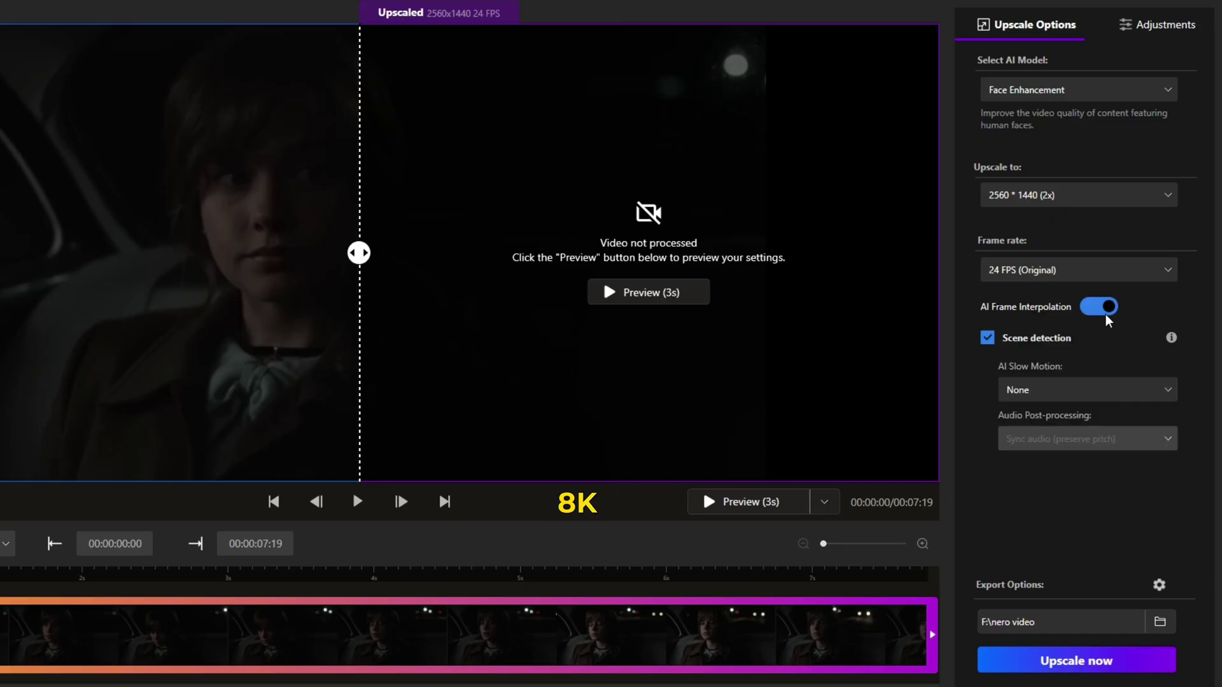
click(1106, 315)
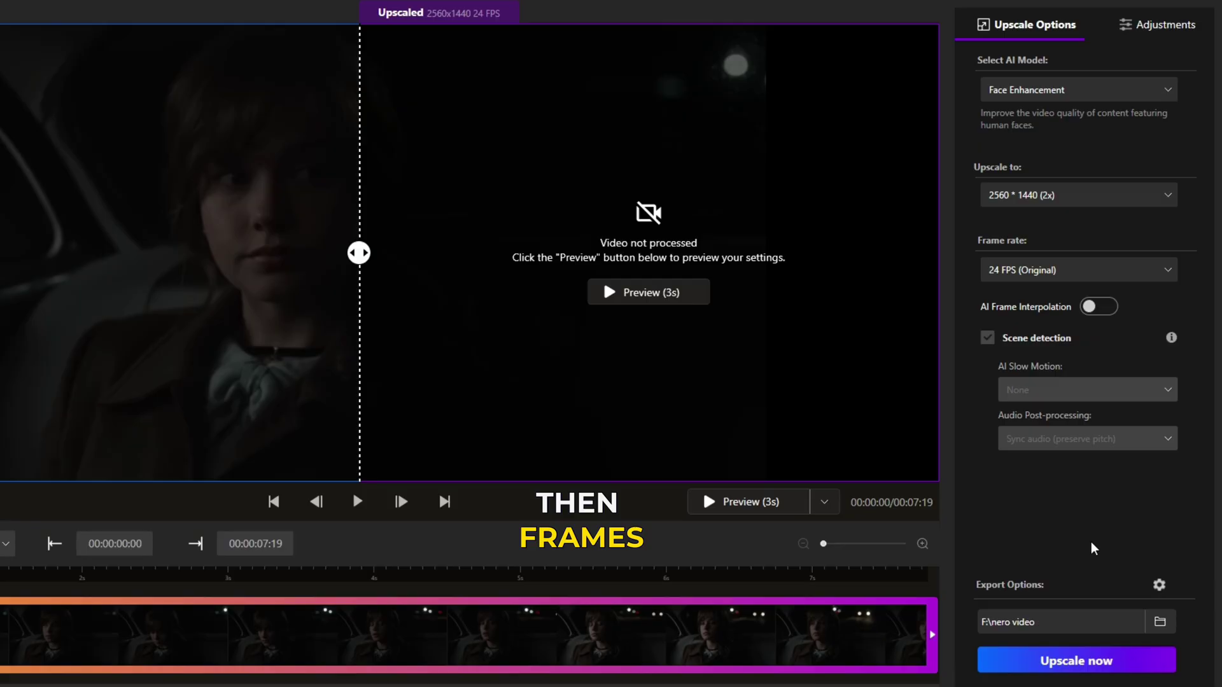
click(1160, 588)
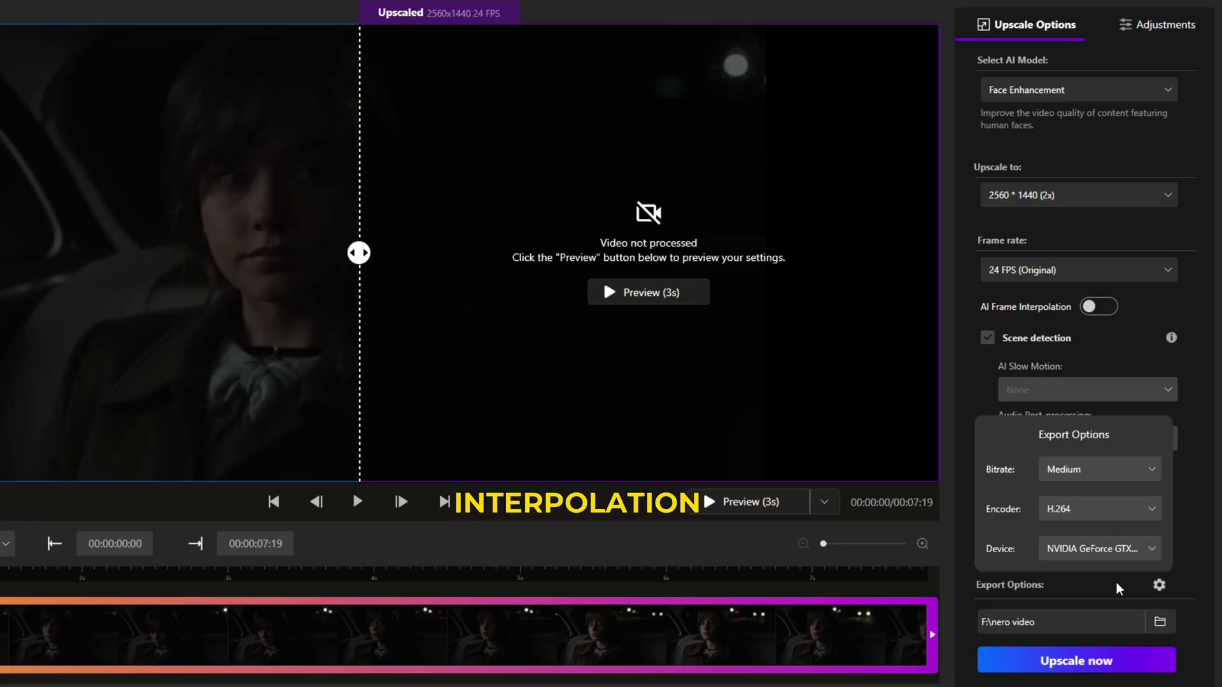
click(1074, 468)
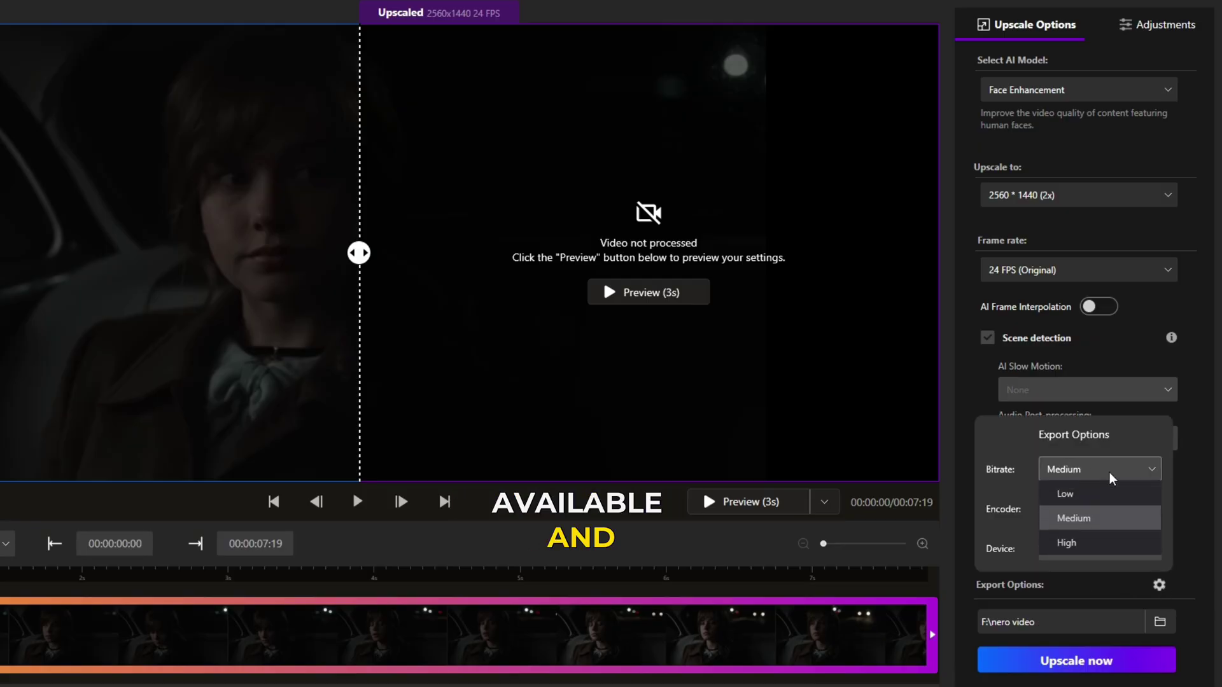
click(1112, 479)
click(1115, 513)
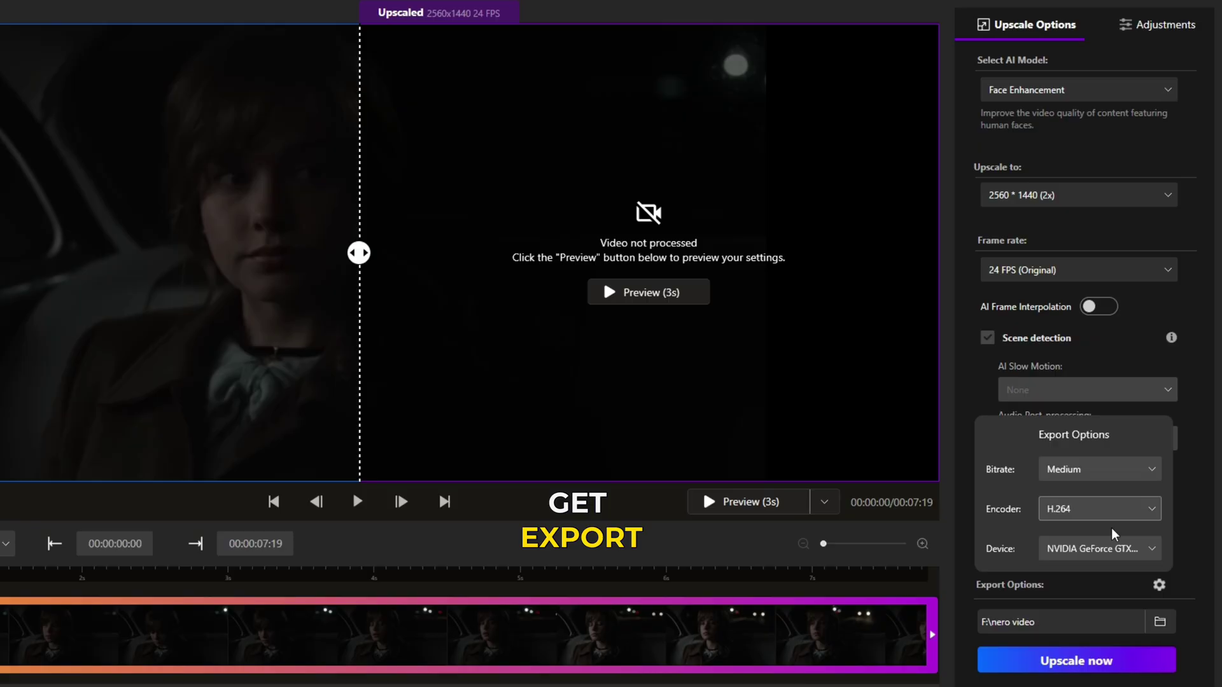
click(1115, 549)
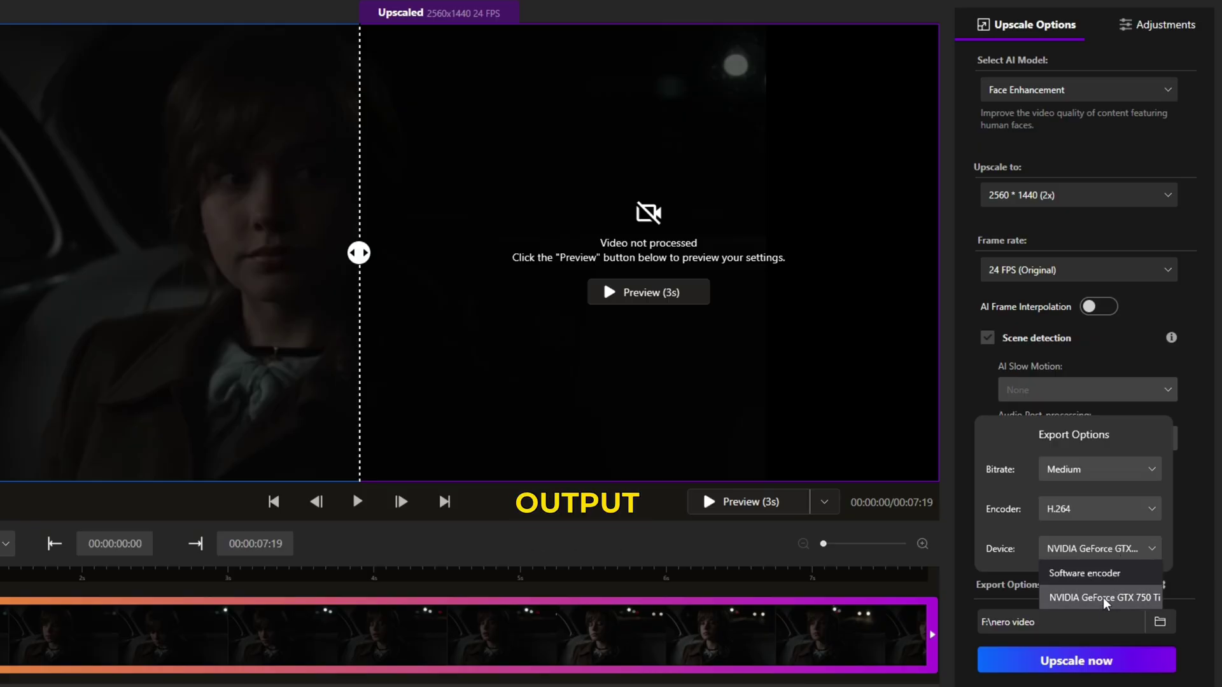
click(1105, 598)
click(1132, 582)
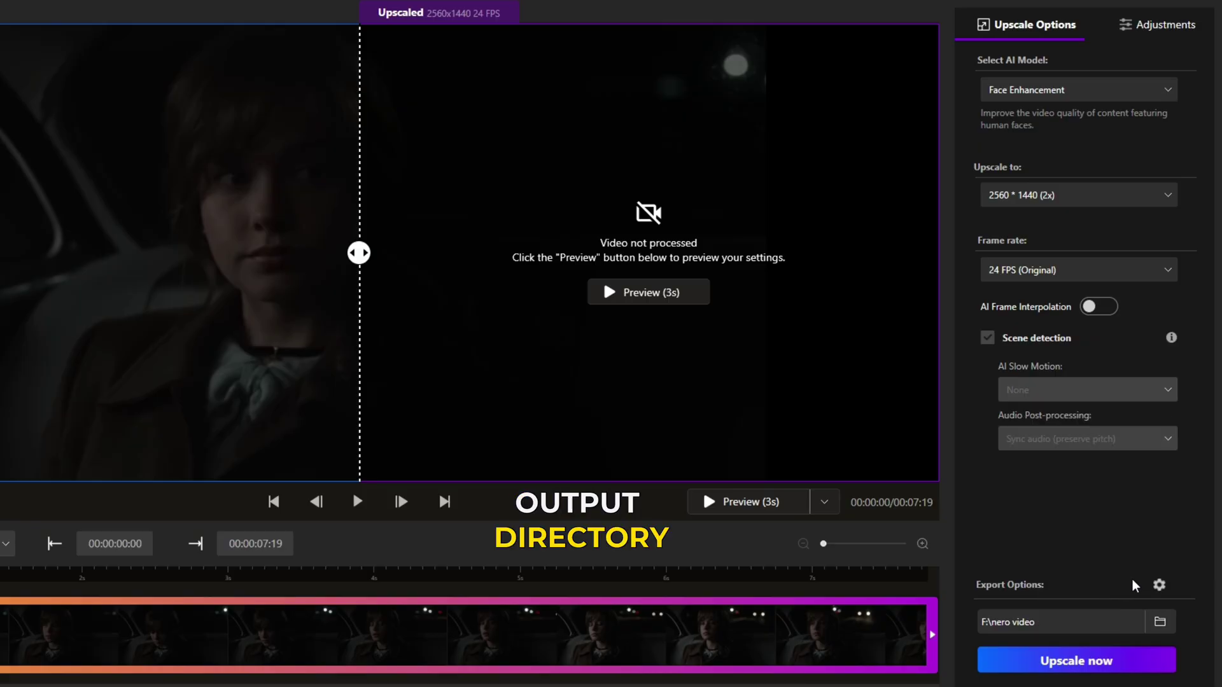
Step: Look over the Adjustments tab, then set the preview length to 1 second
click(1125, 34)
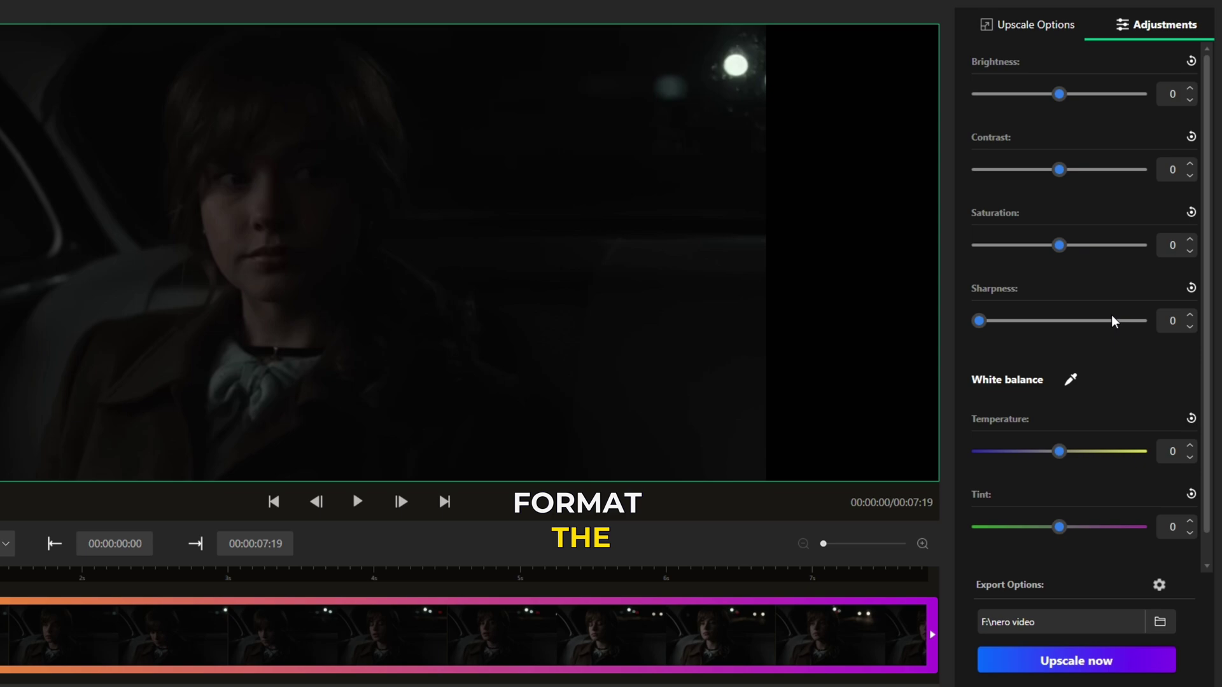
scroll(1036, 464, down, 1)
scroll(1036, 520, up, 1)
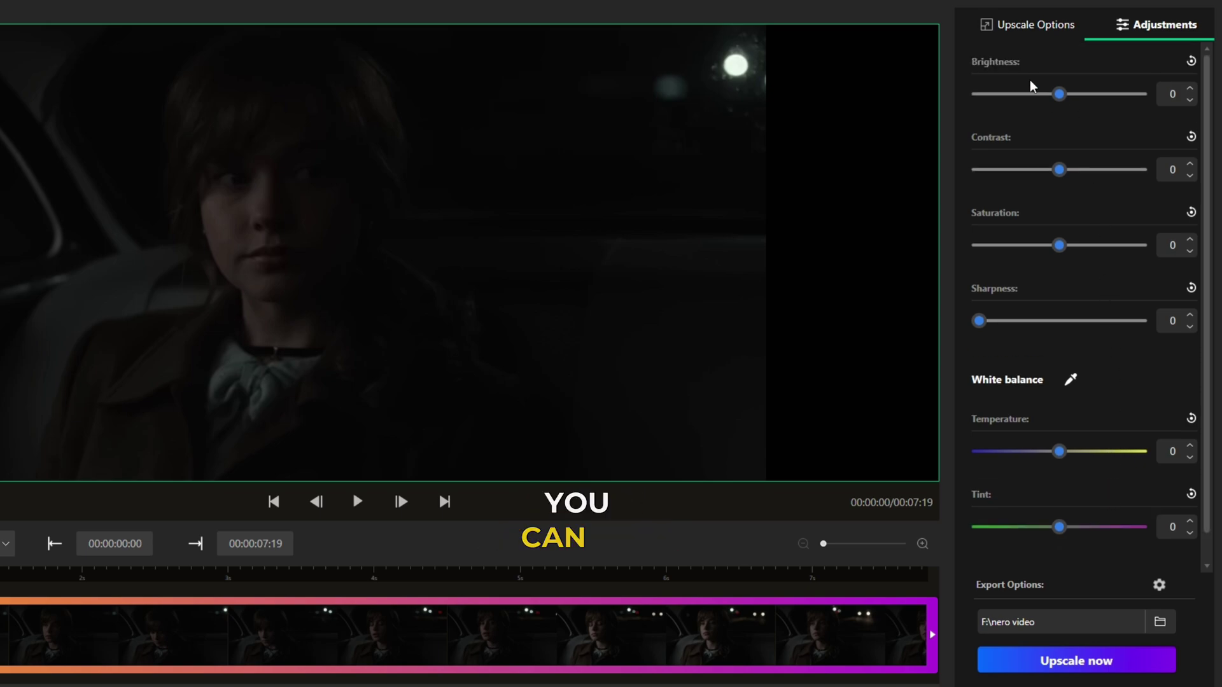
click(1017, 30)
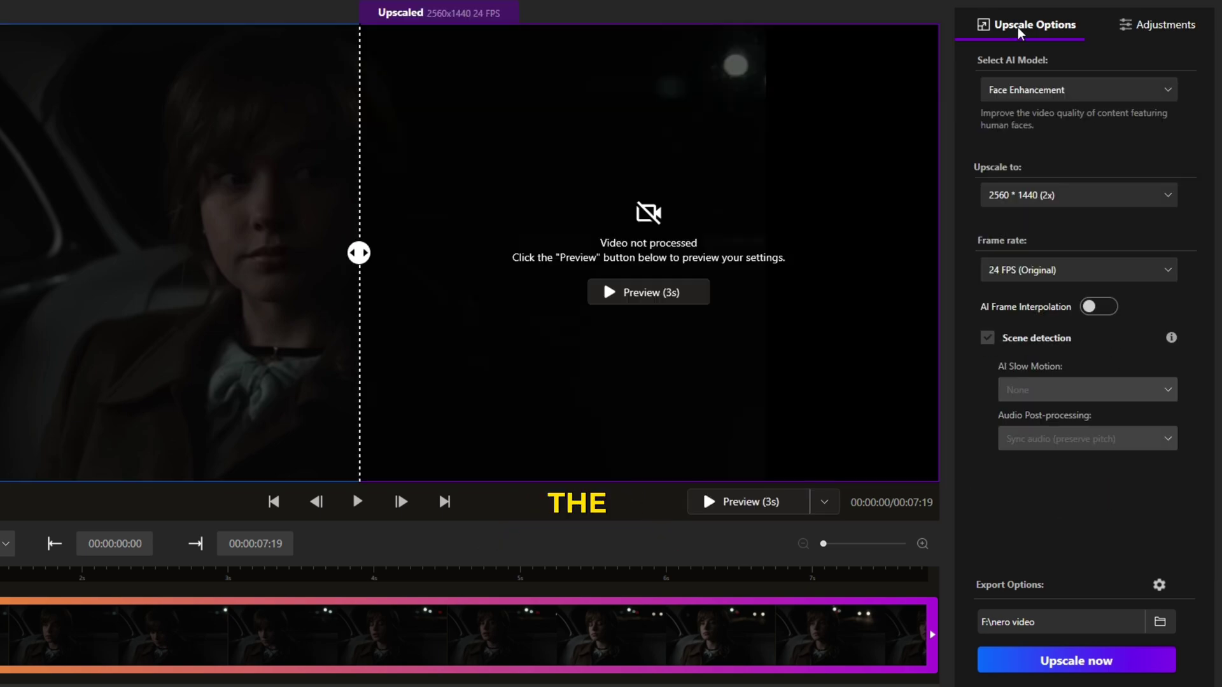
click(827, 508)
click(770, 533)
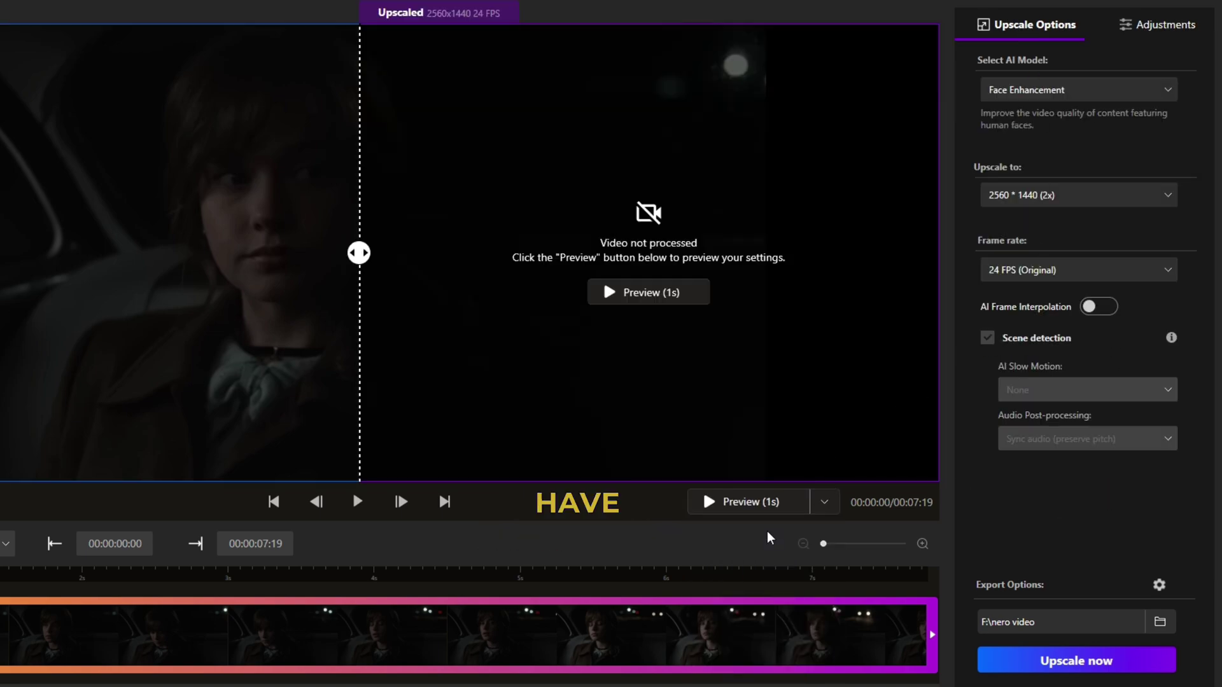
Step: Keep the output at 2560×1440 (2x) and the AI model at Face Enhancement
click(1139, 196)
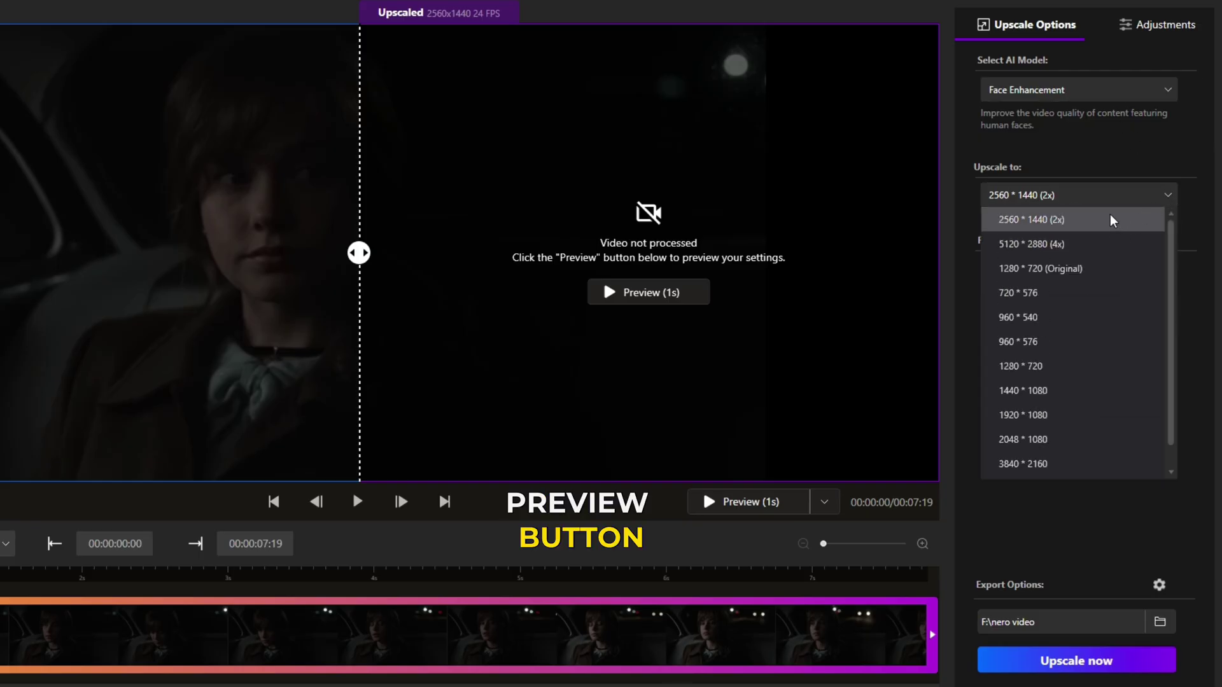
click(1113, 220)
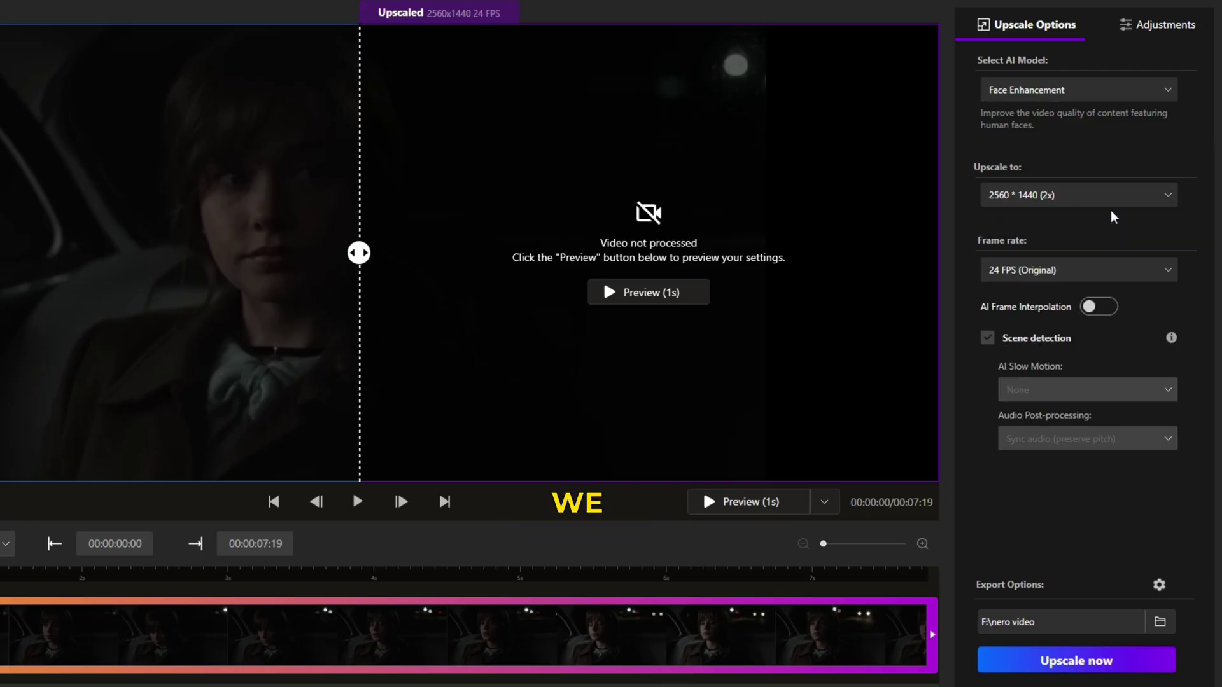
click(1167, 90)
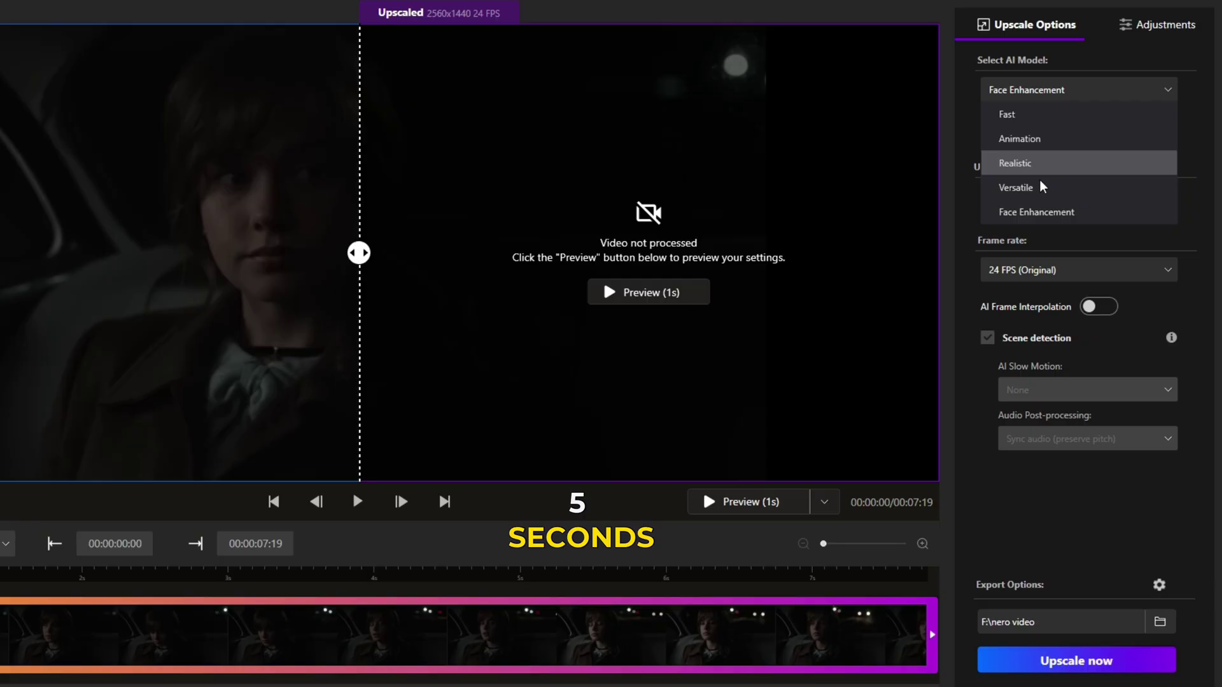
click(1037, 213)
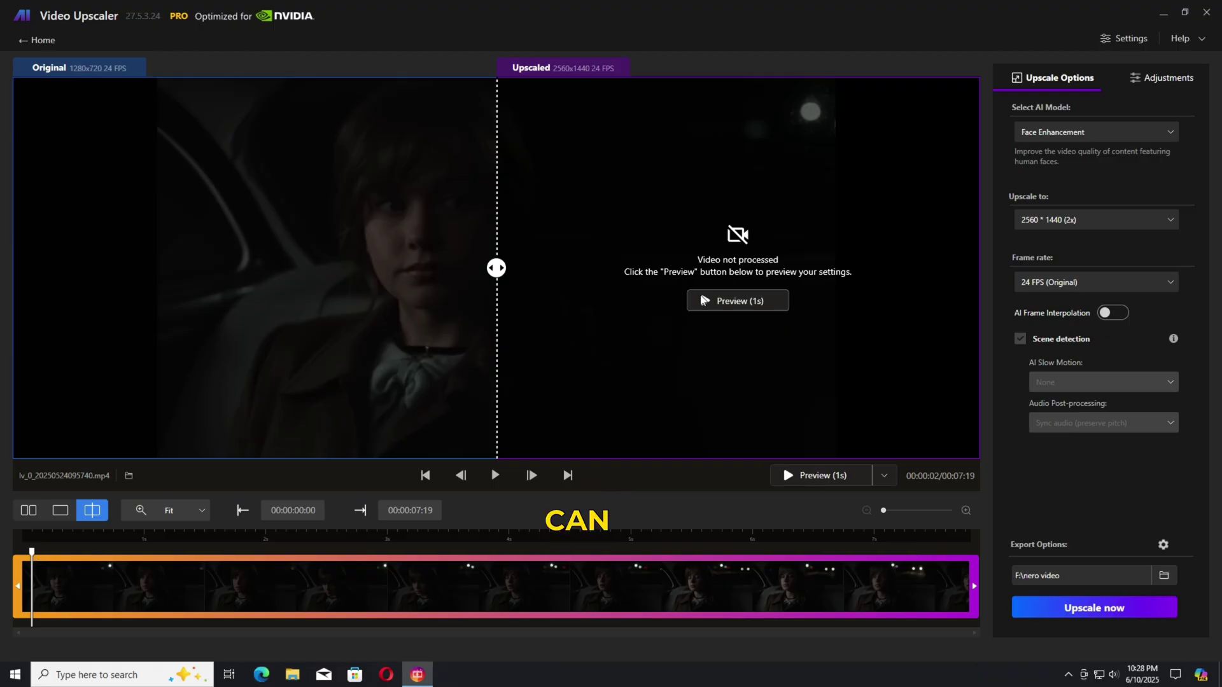
Step: Render the 1-second Face Enhancement preview and compare it with the original across the face
click(703, 300)
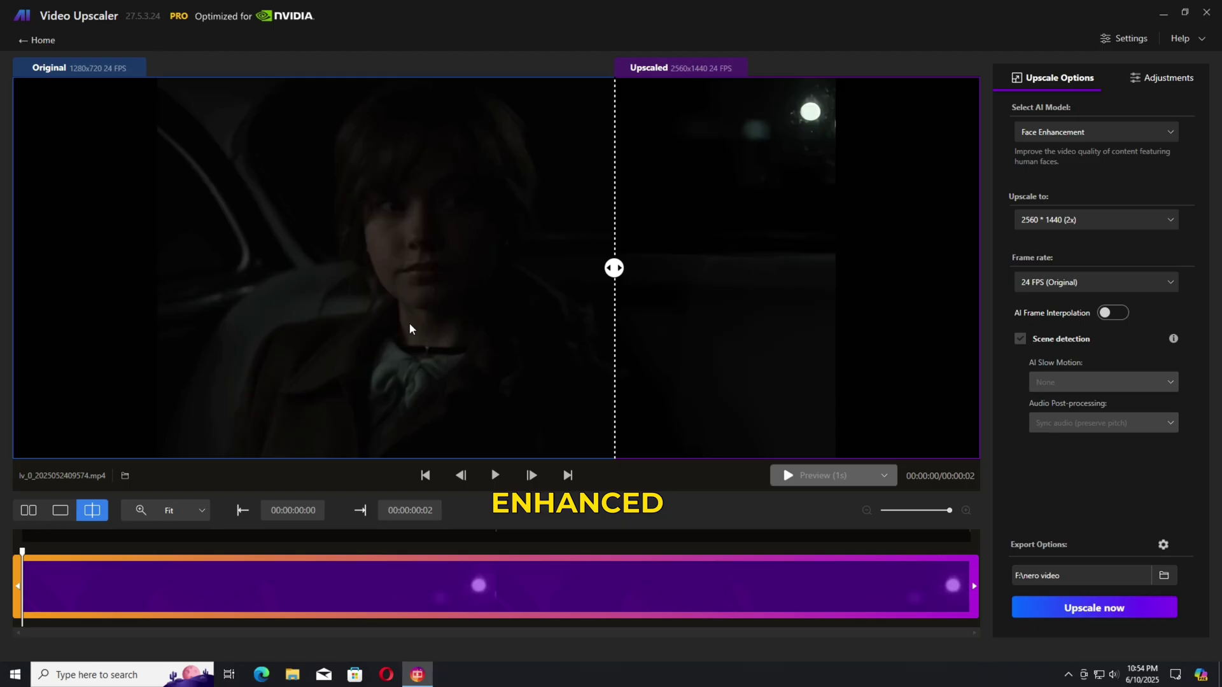
drag(614, 268, 360, 268)
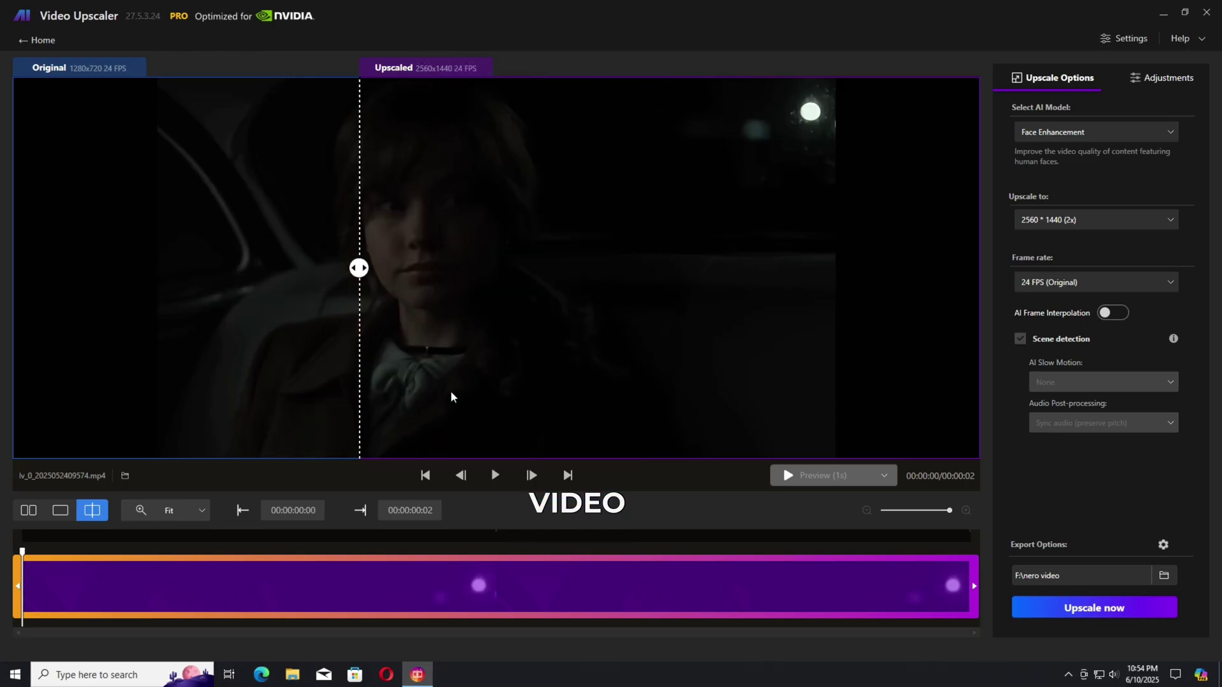
click(28, 510)
scroll(232, 350, up, 5)
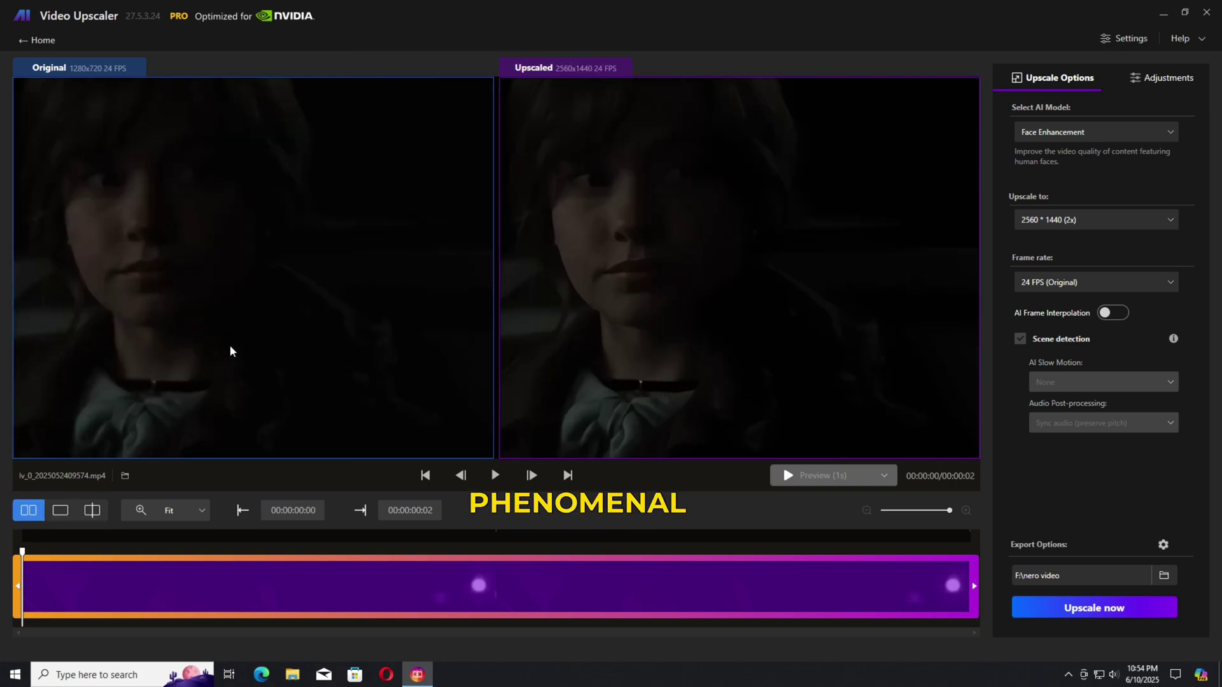
scroll(314, 364, up, 6)
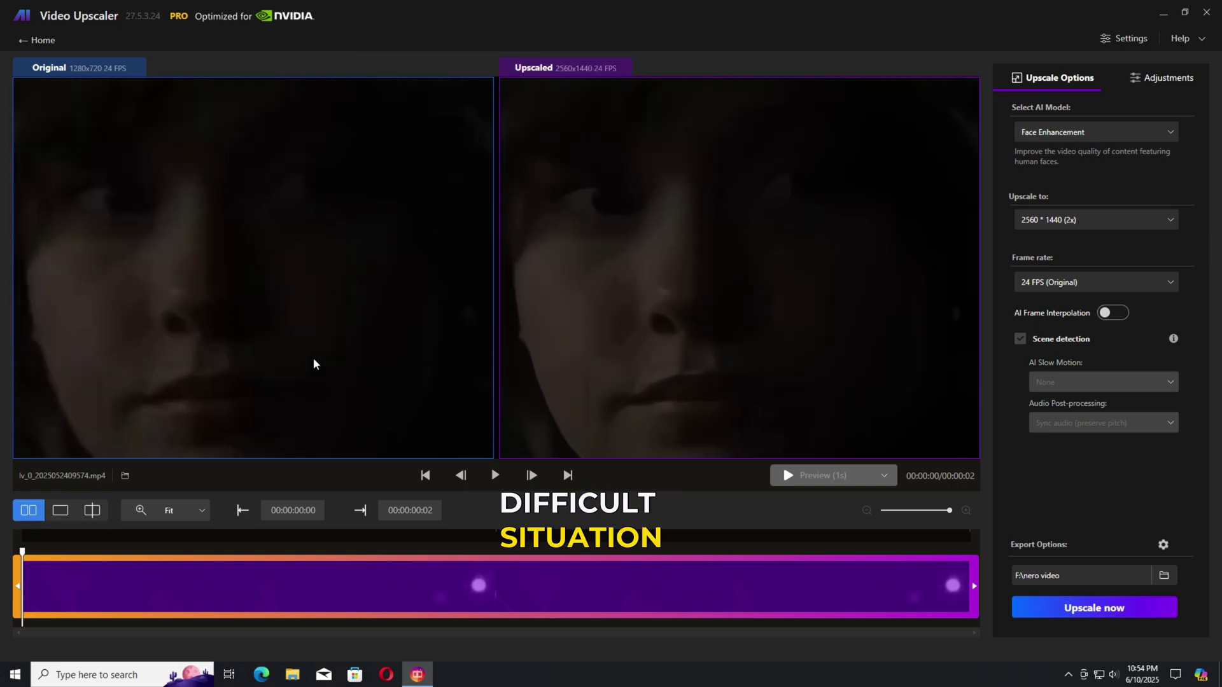
scroll(337, 394, up, 2)
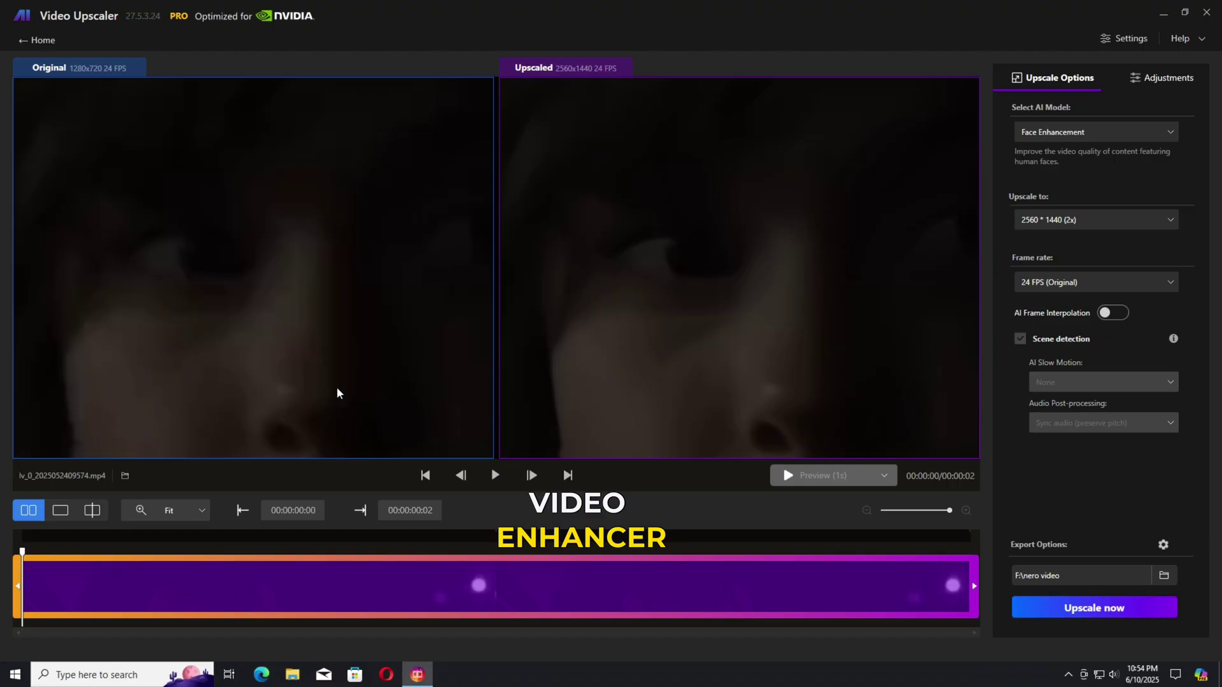
scroll(320, 275, down, 4)
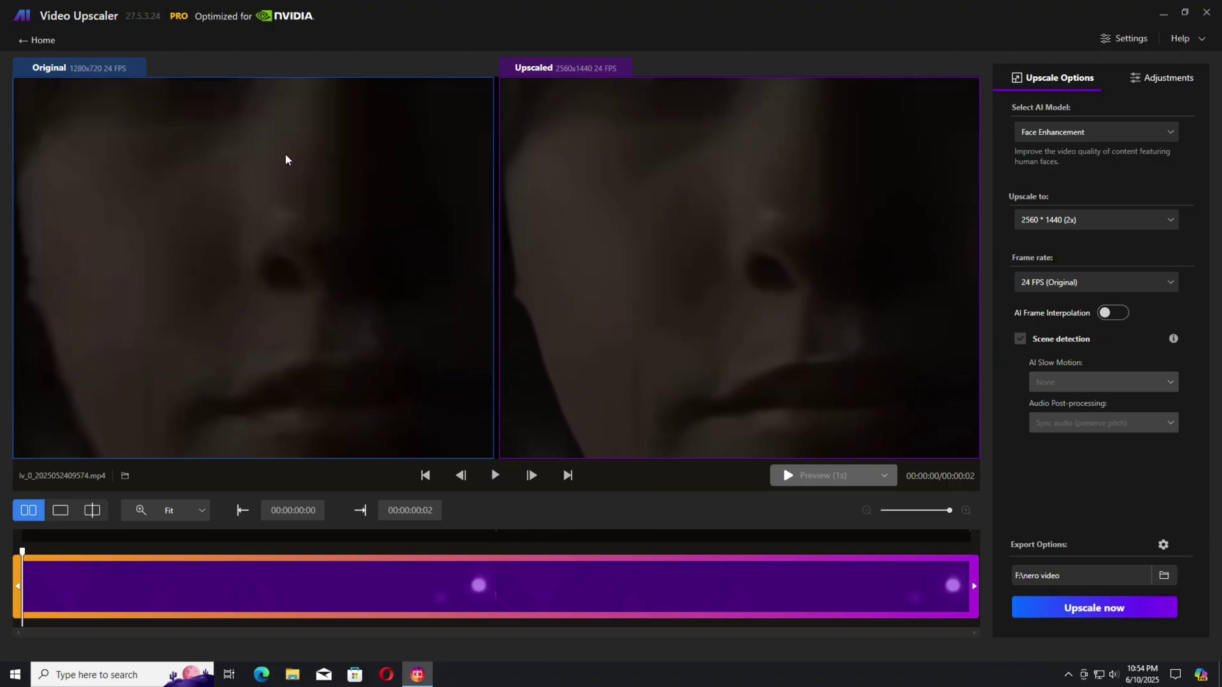
scroll(220, 228, down, 3)
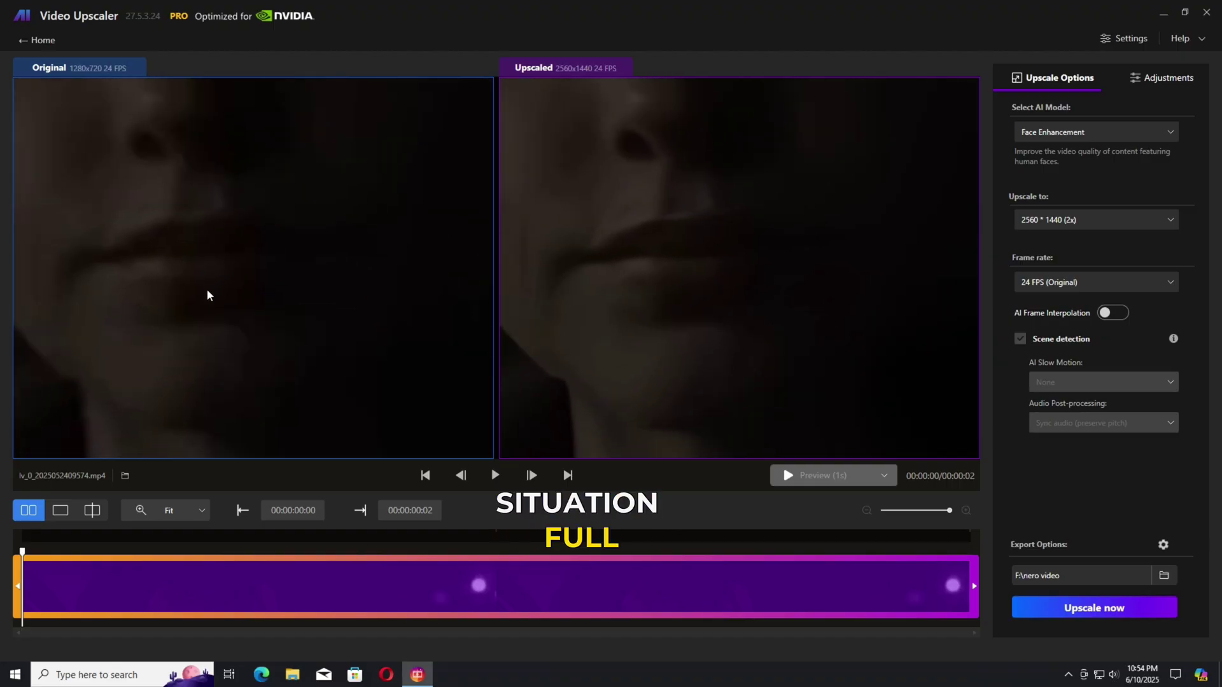
scroll(205, 293, down, 5)
scroll(333, 332, up, 3)
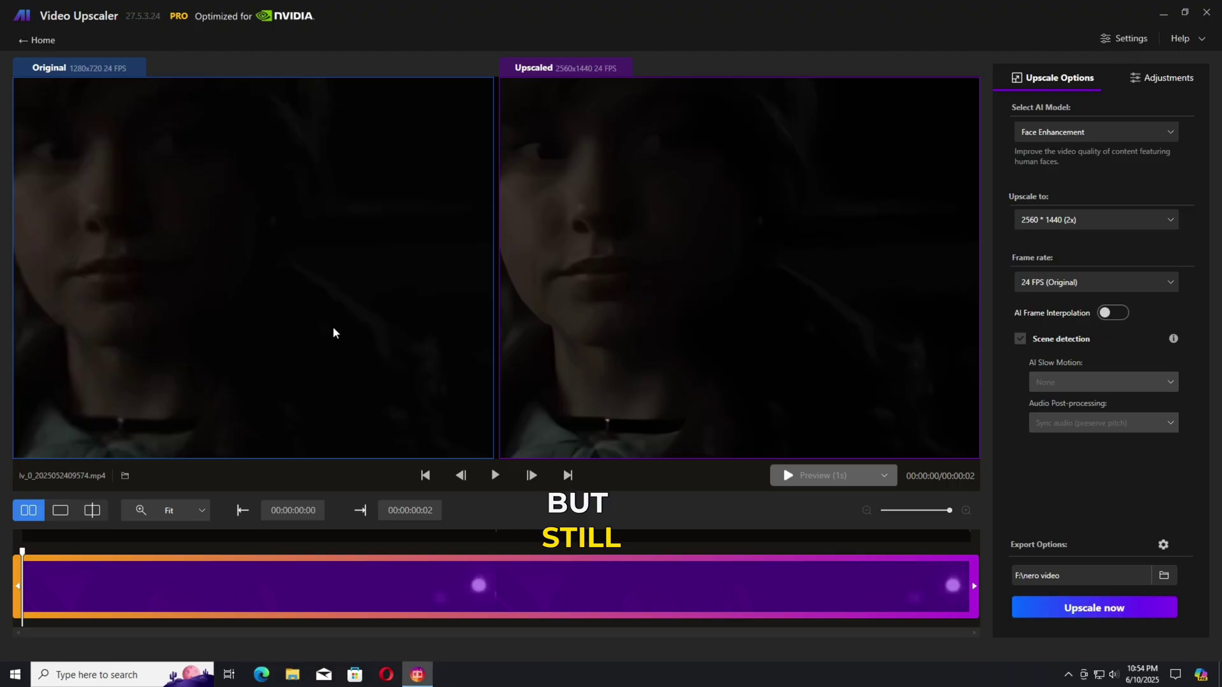
scroll(667, 226, up, 3)
scroll(578, 330, up, 5)
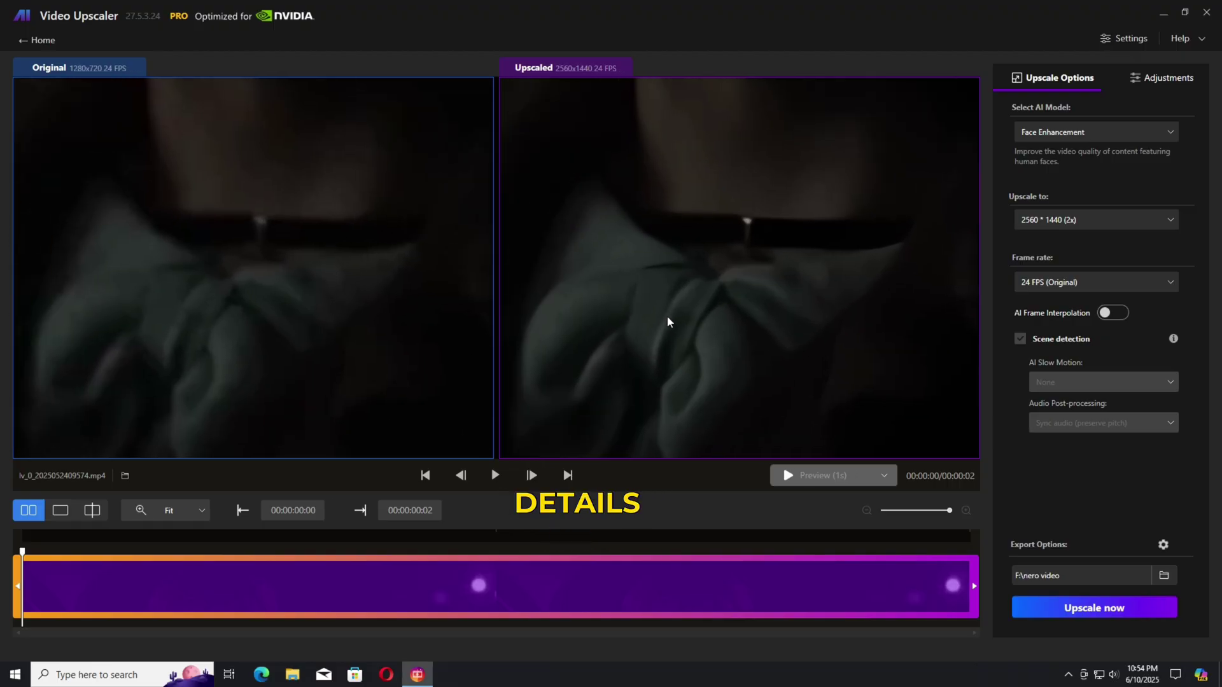
drag(609, 353, 630, 340)
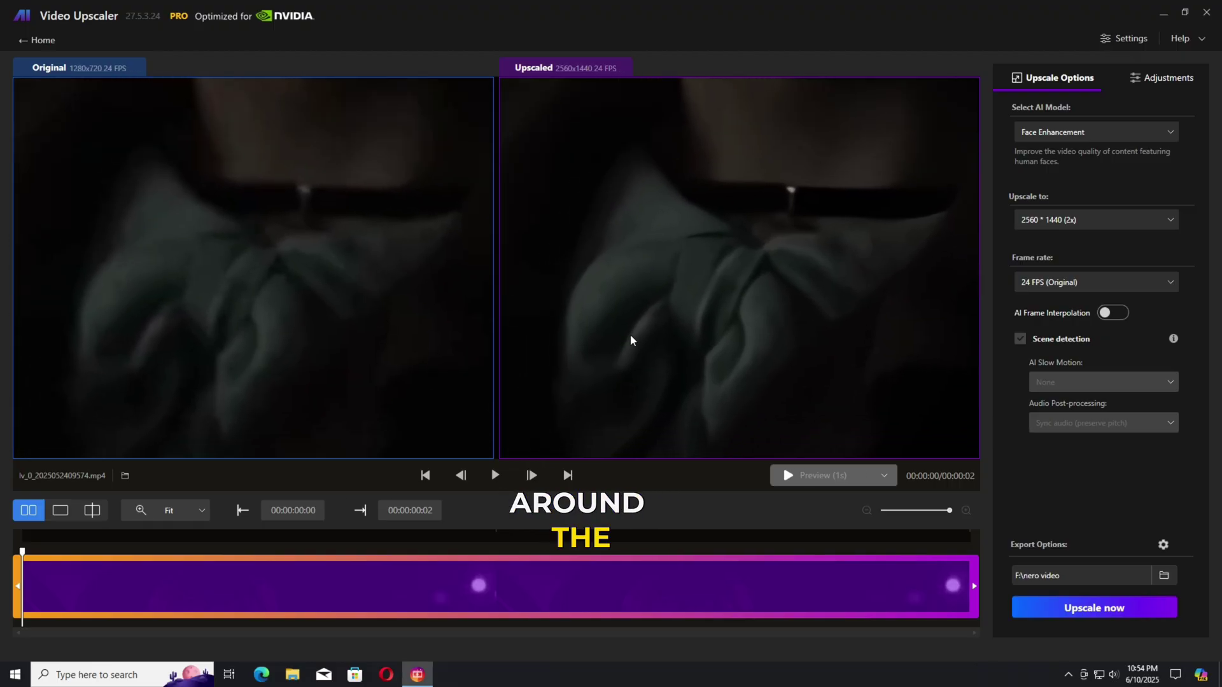
scroll(630, 340, down, 5)
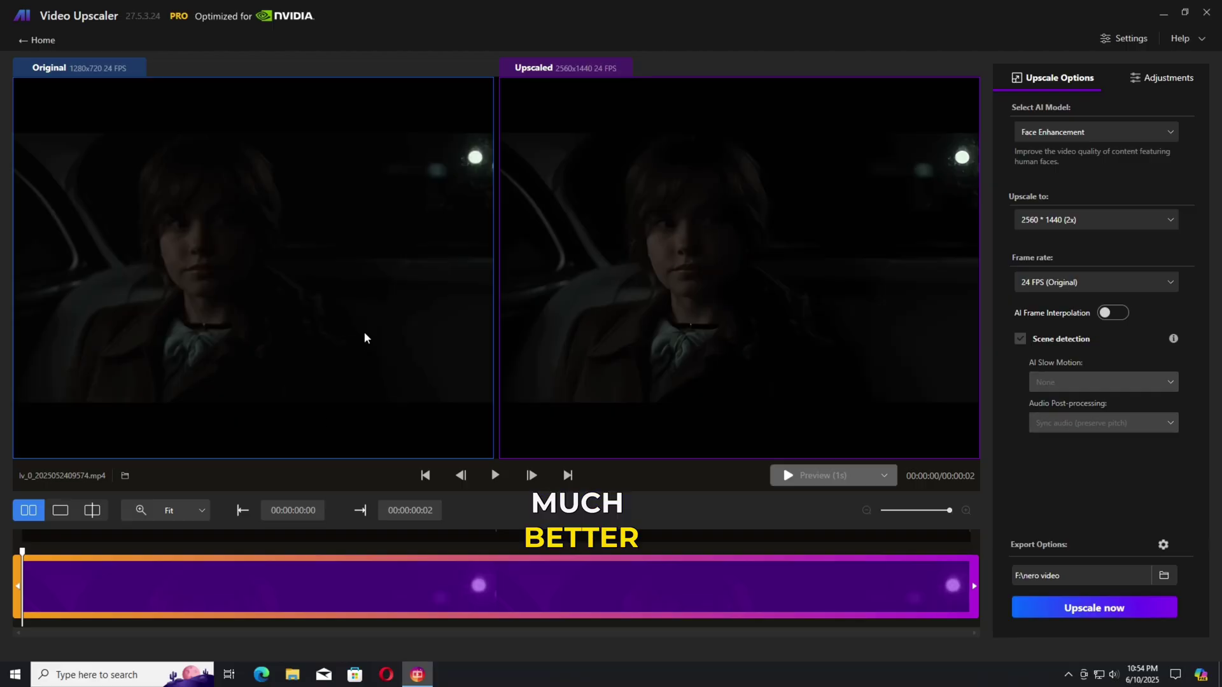
scroll(751, 305, up, 8)
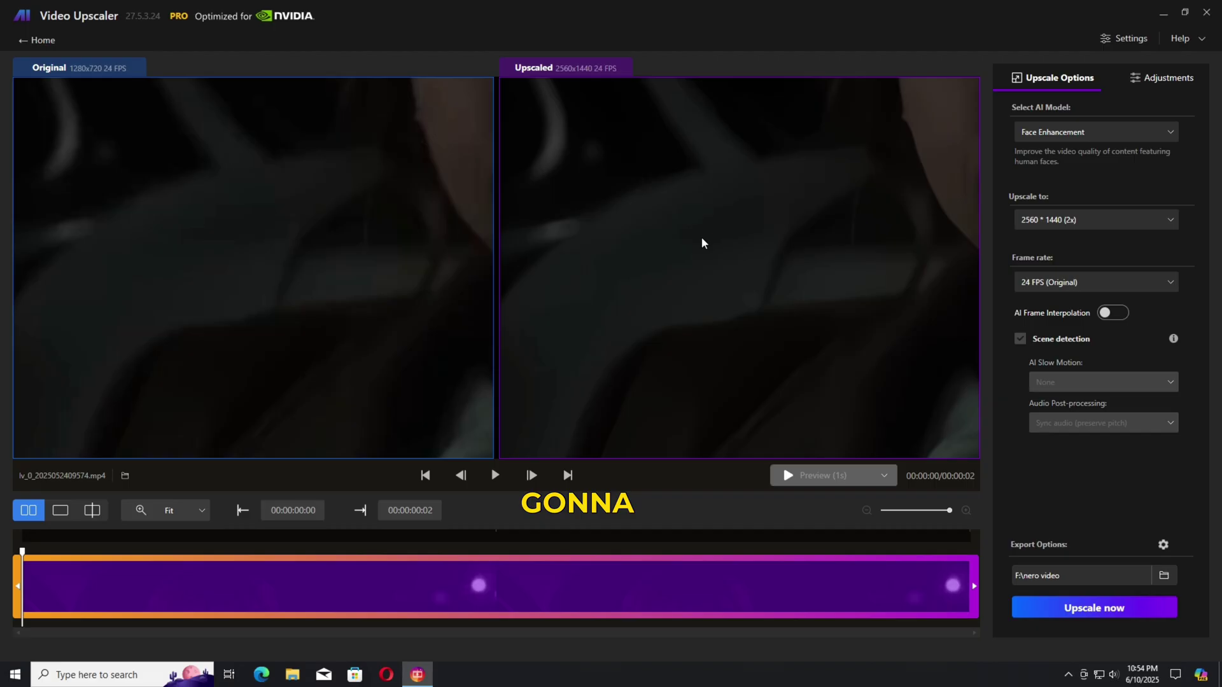
drag(704, 243, 611, 309)
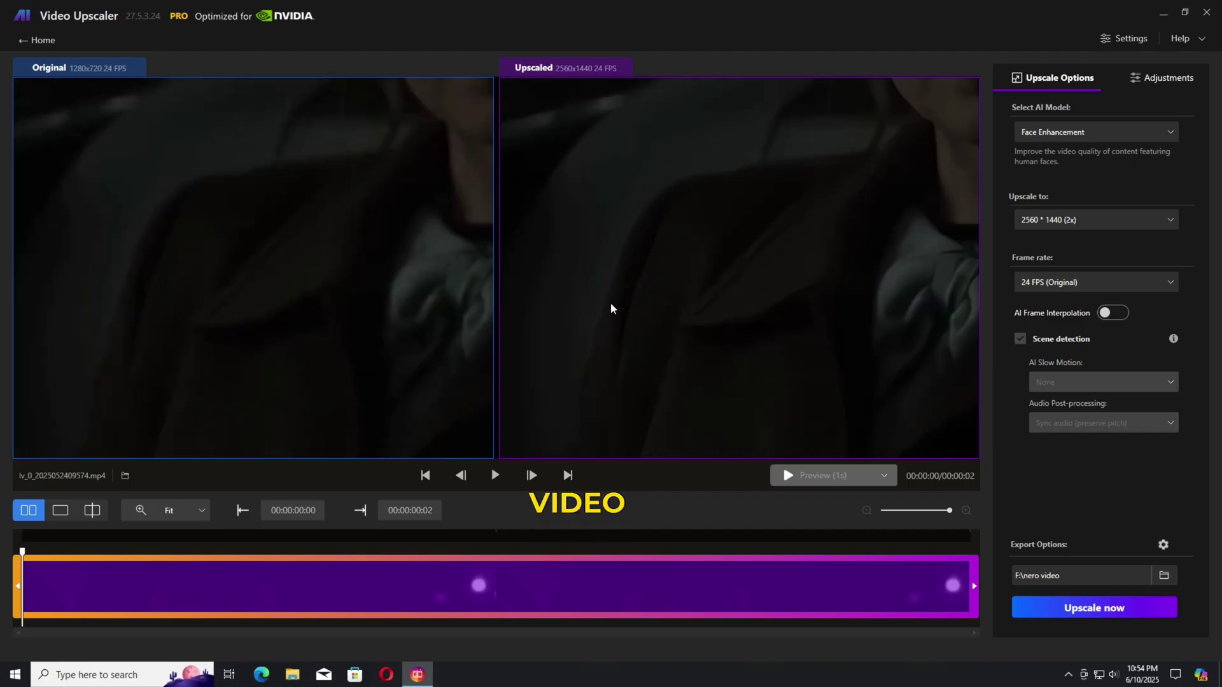
Step: Compare before and after in split view by sweeping the divider across the face
click(91, 510)
scroll(440, 267, up, 8)
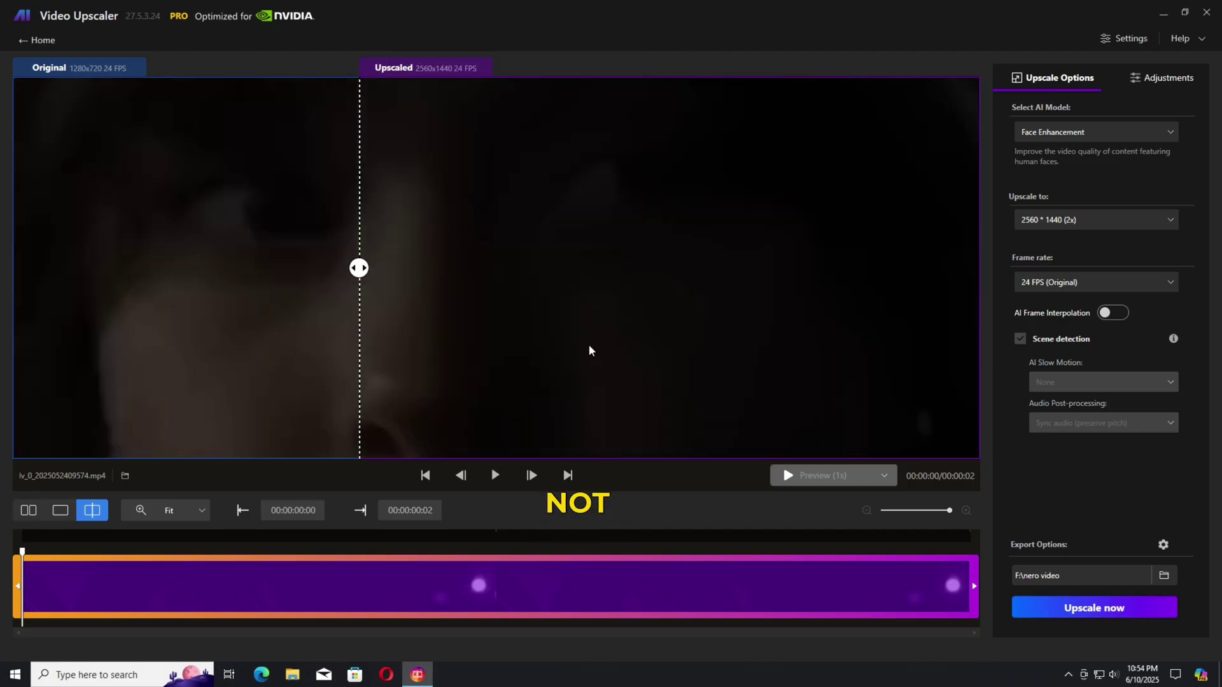
scroll(554, 326, up, 2)
drag(359, 268, 147, 350)
scroll(273, 261, down, 3)
drag(147, 273, 200, 324)
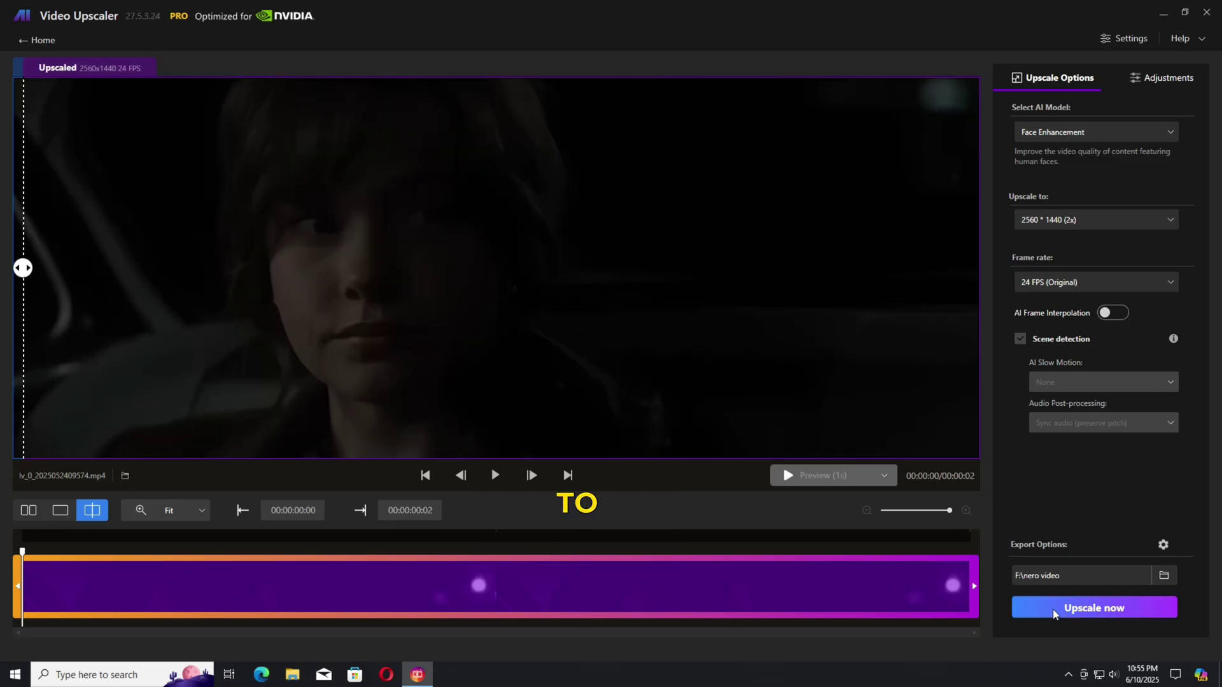
Step: Export at High bitrate on the NVIDIA GeForce GTX 750 Ti and start the upscale
click(1164, 545)
click(1149, 448)
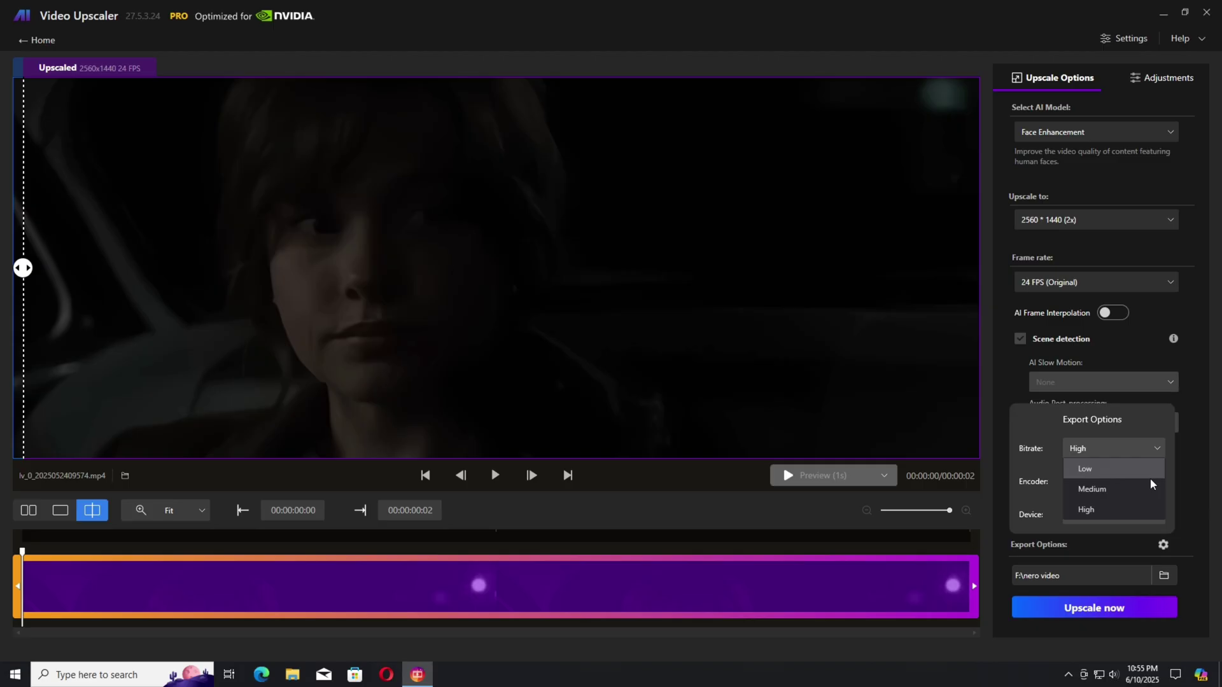
click(1142, 509)
click(1154, 514)
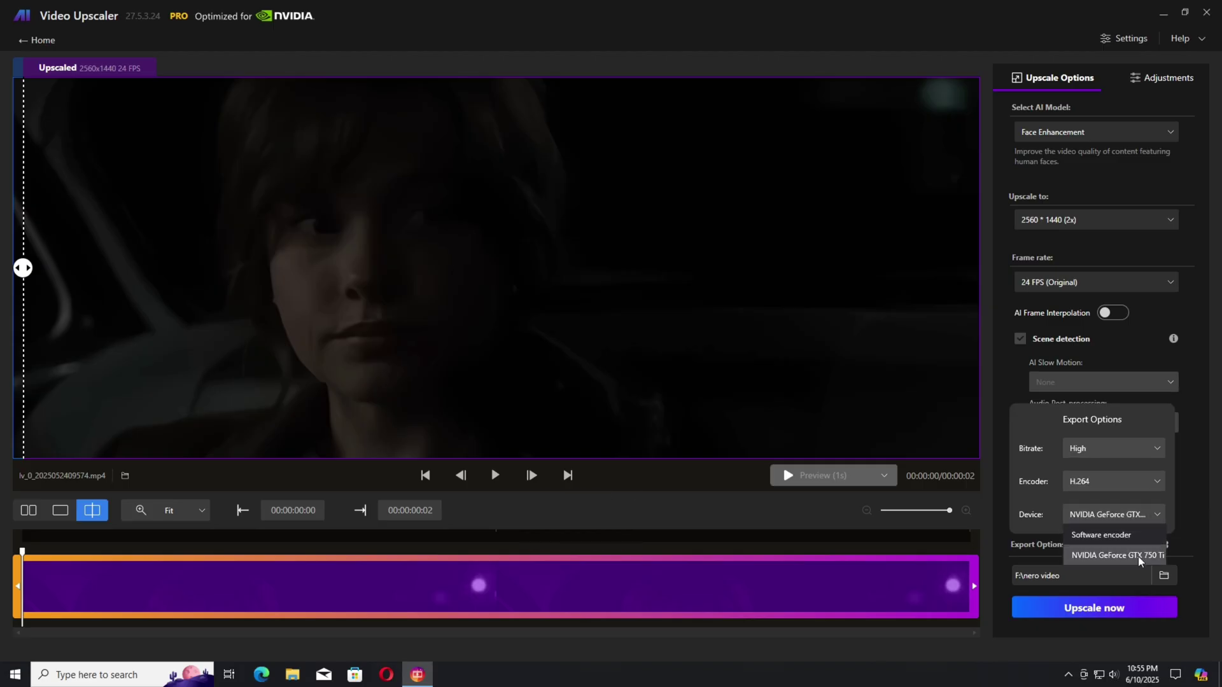
click(1138, 556)
click(1201, 518)
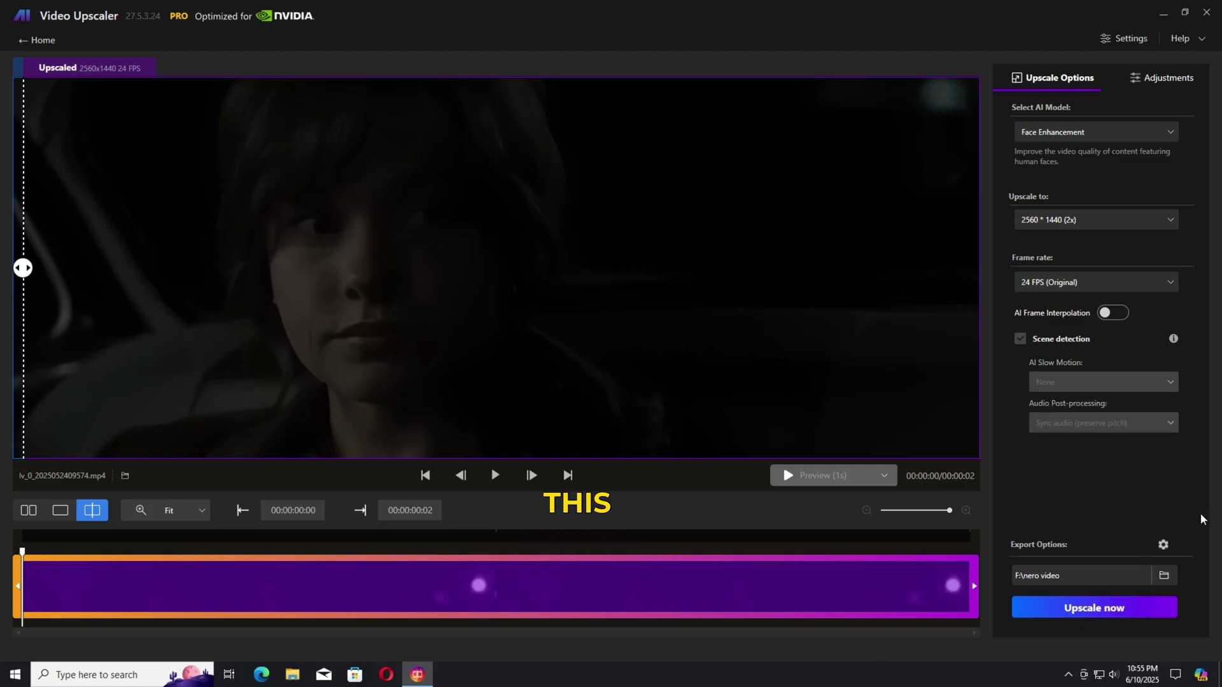
click(1138, 609)
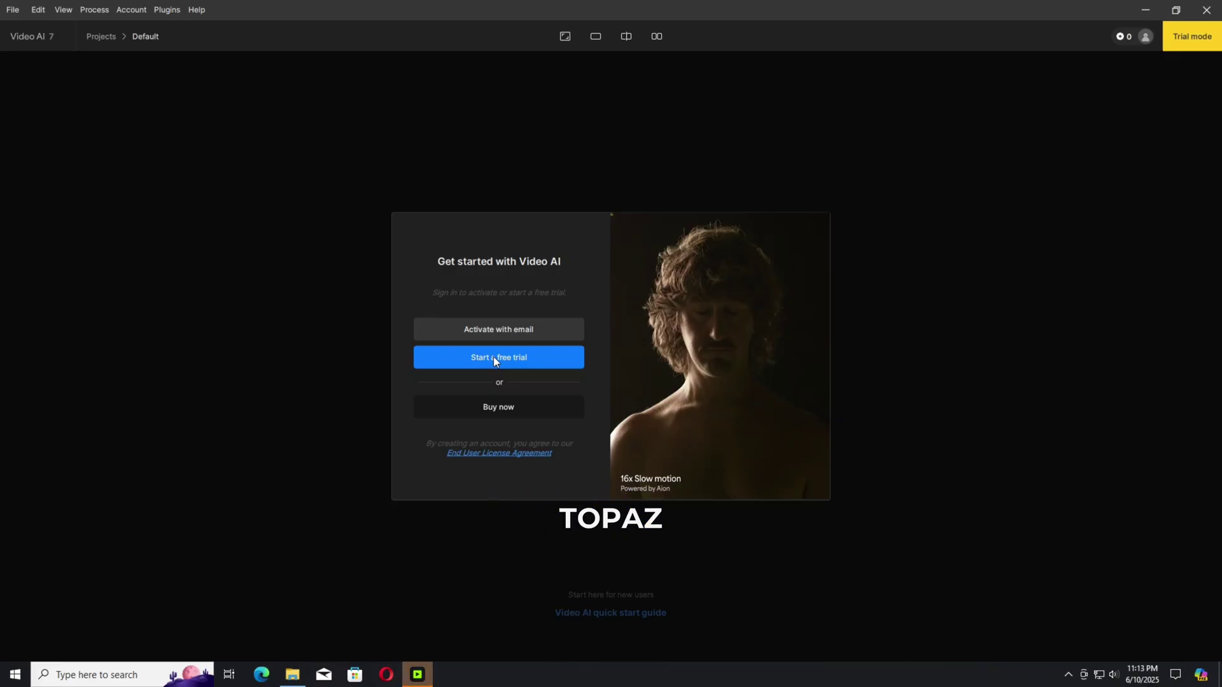
Step: Start a Video AI free trial with email sign-in and load the third Nero vs Topaz clip
click(494, 358)
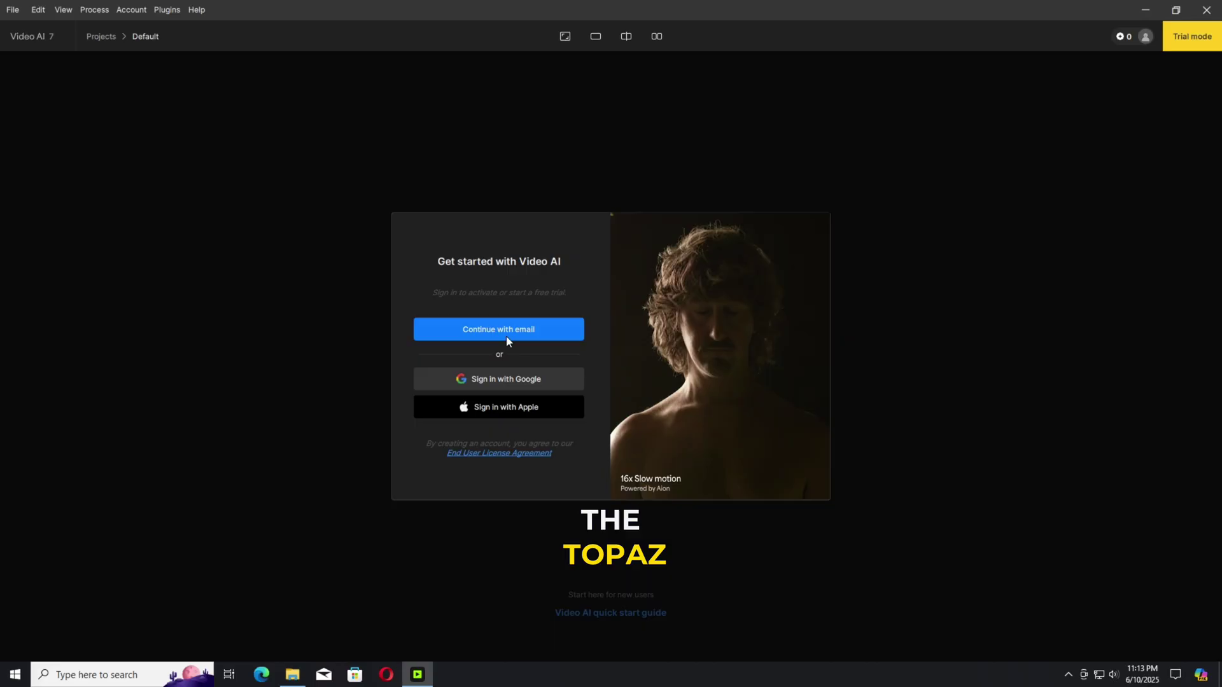
click(507, 338)
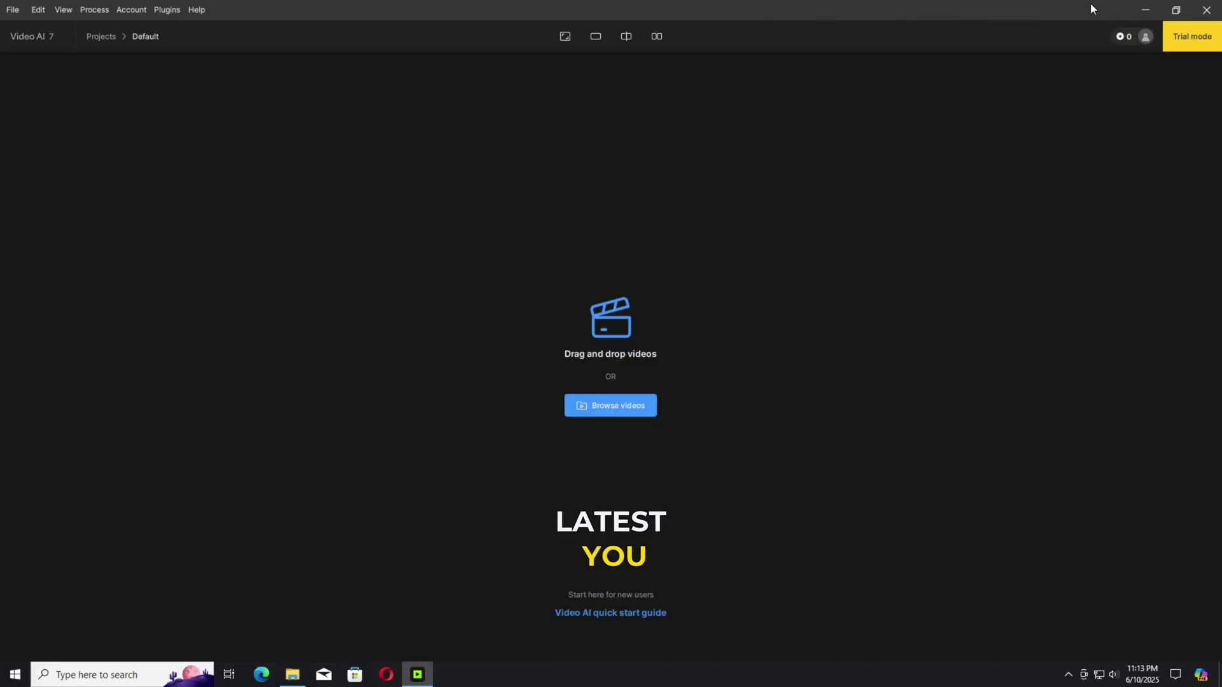
click(1140, 38)
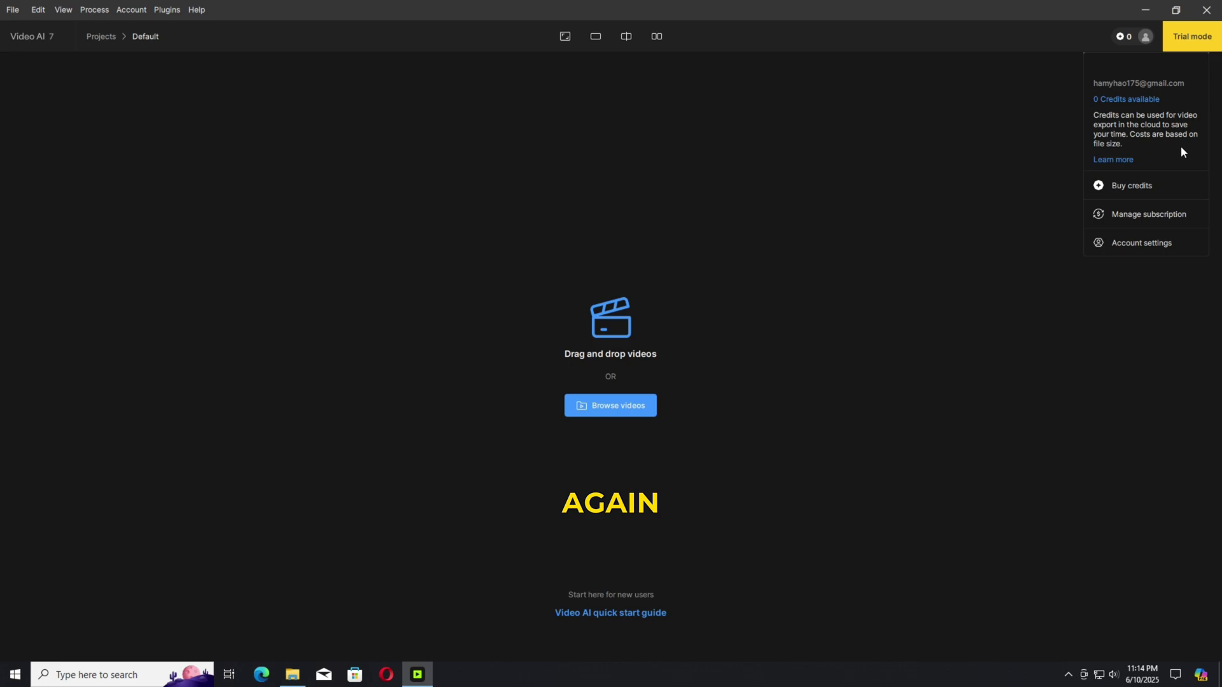
click(965, 13)
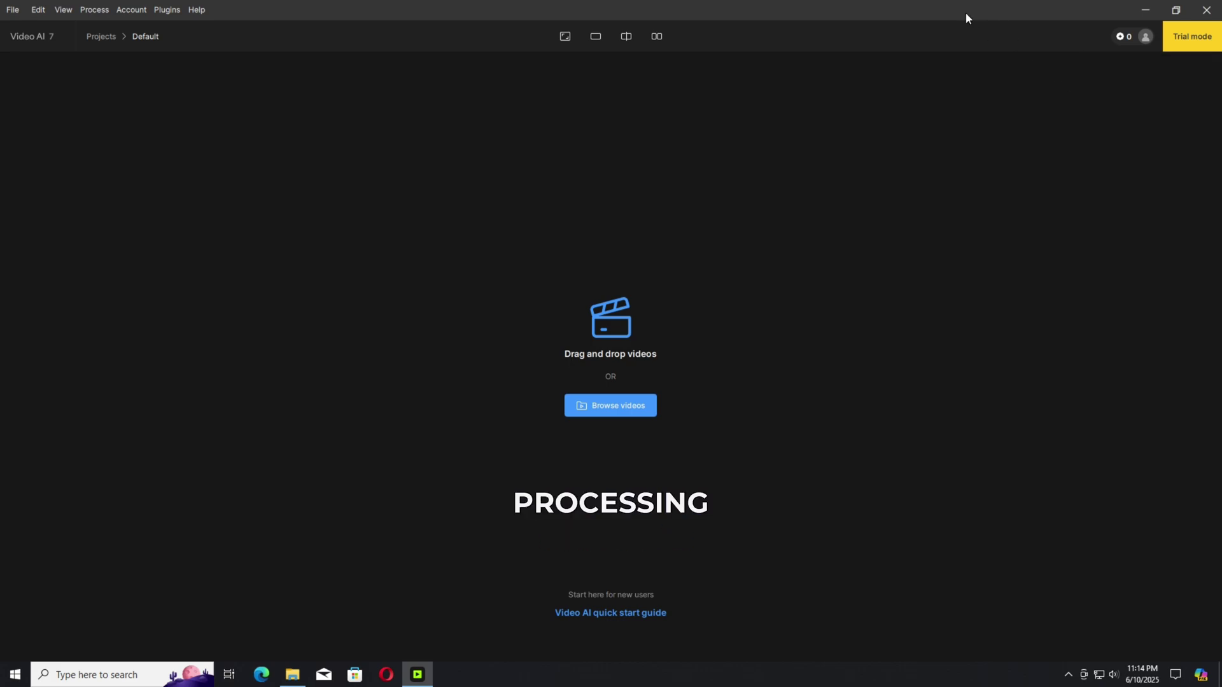
click(292, 675)
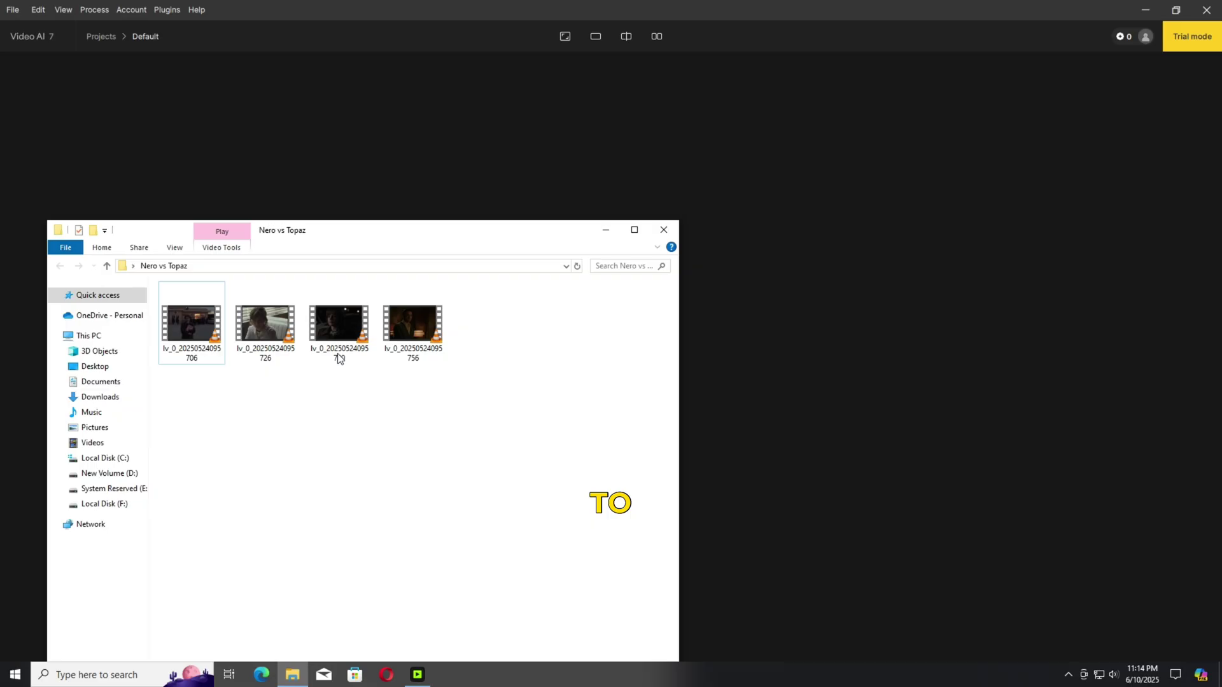
drag(340, 339, 573, 192)
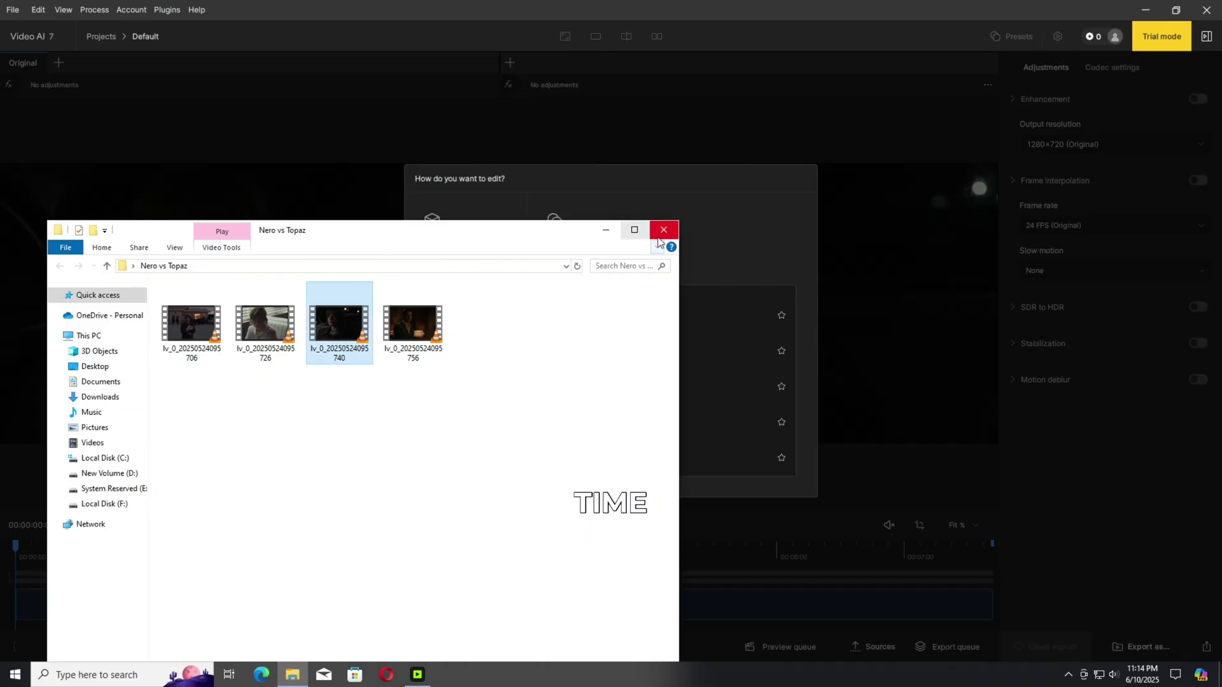
Step: Close the folder window and browse the presets in the 'How do you want to edit?' prompt
click(665, 230)
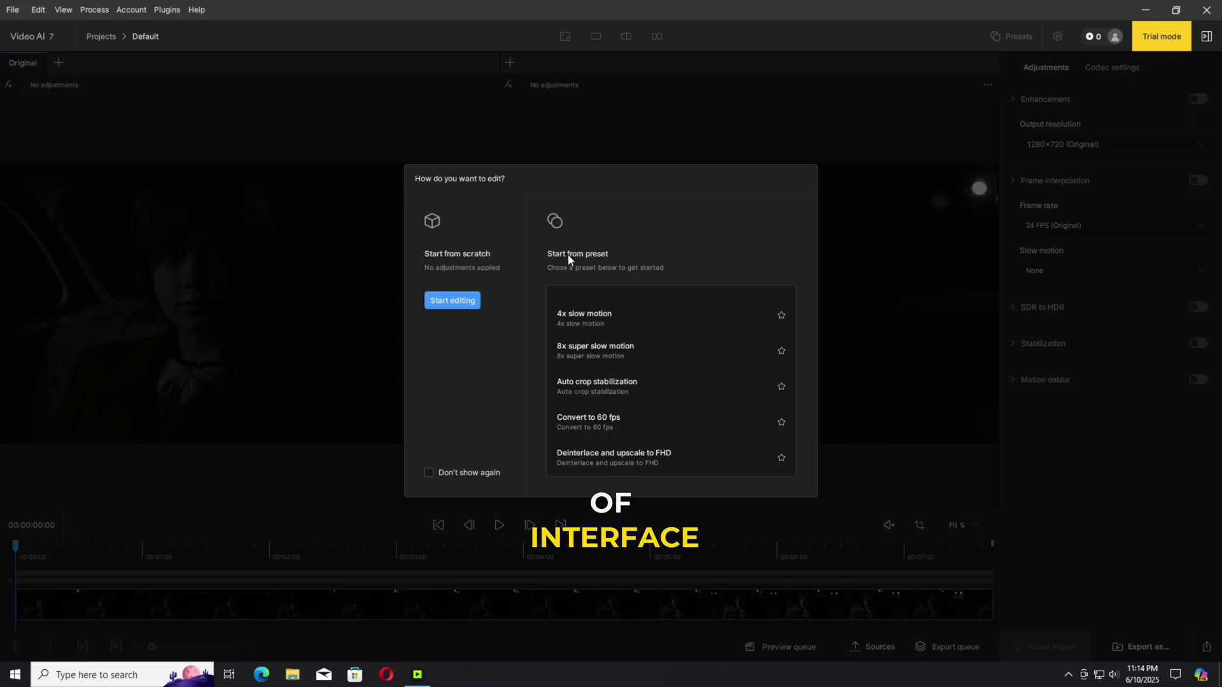
scroll(794, 327, down, 3)
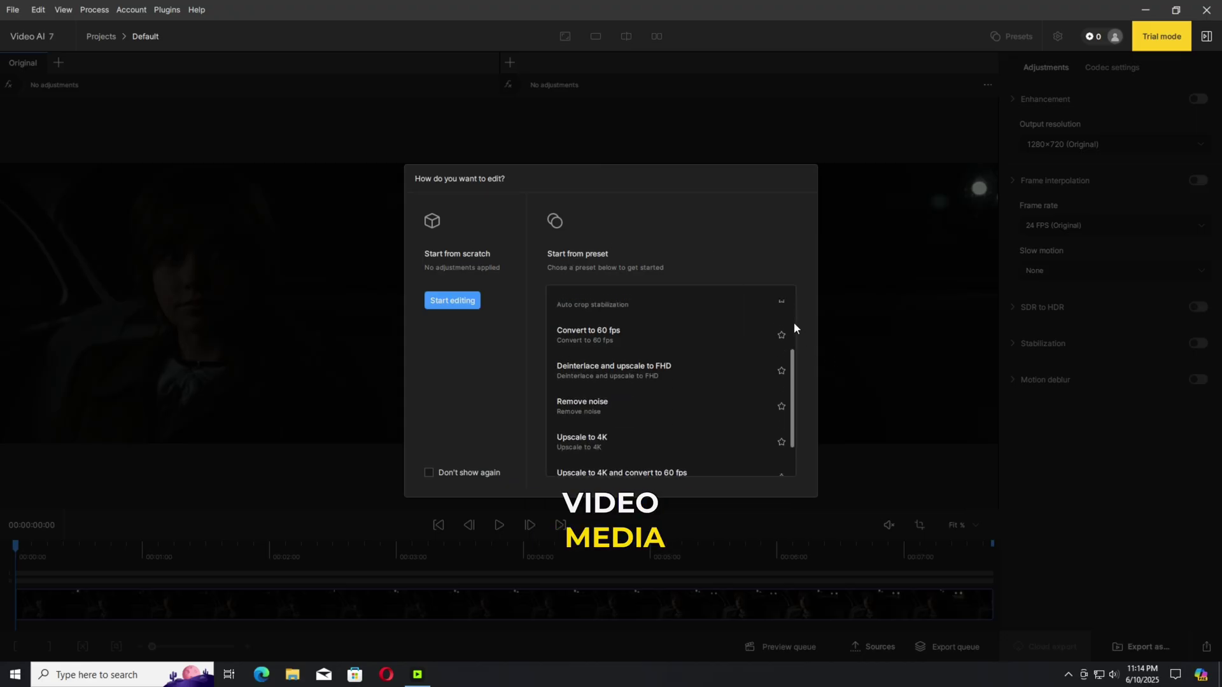
scroll(794, 327, down, 1)
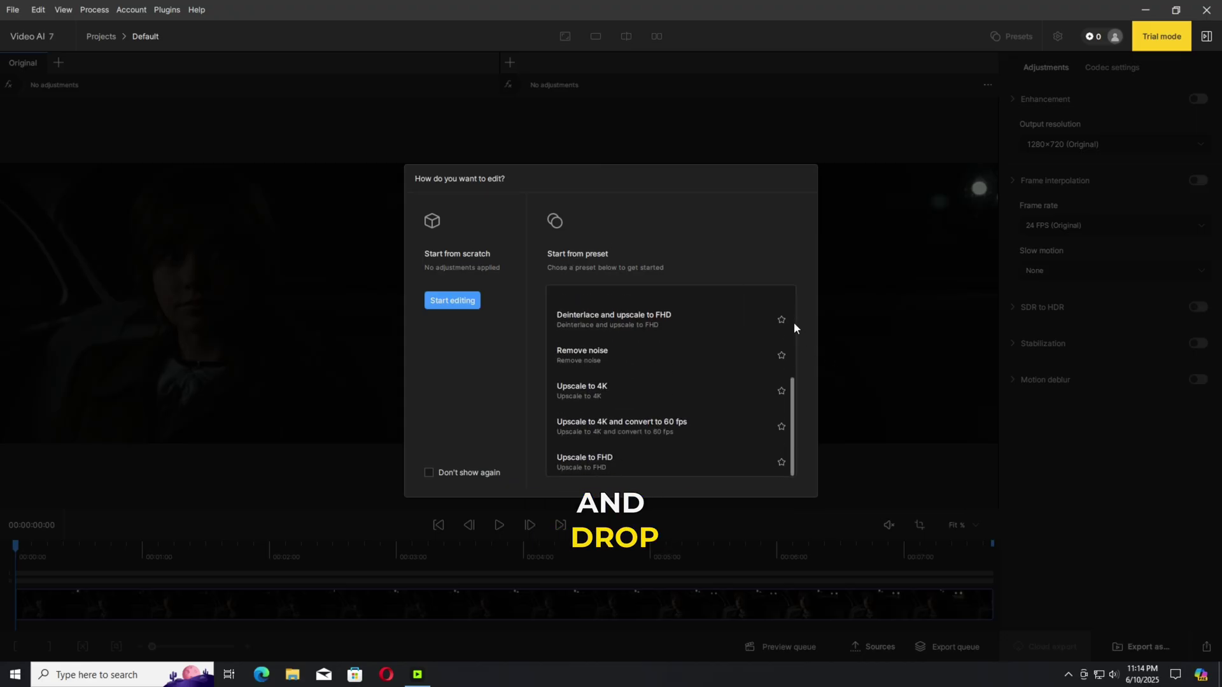
scroll(793, 327, up, 4)
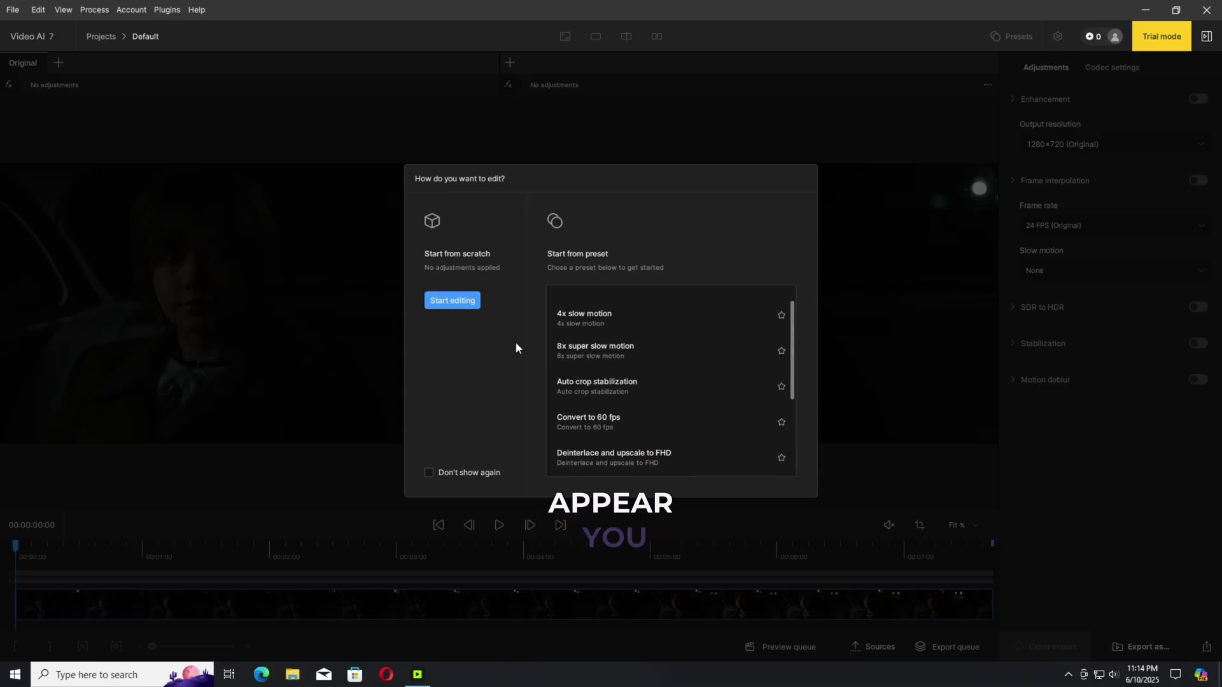
Step: Start editing from scratch, then review the presets list and keep the mov container
click(458, 302)
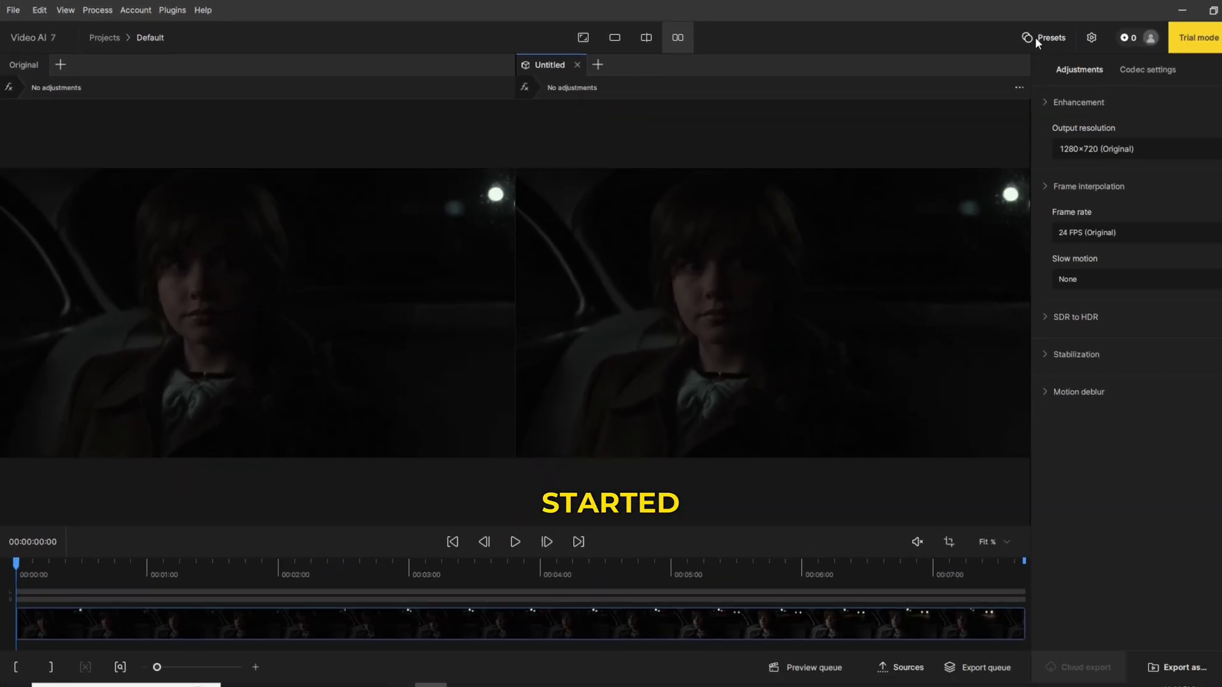
click(1044, 35)
click(1012, 28)
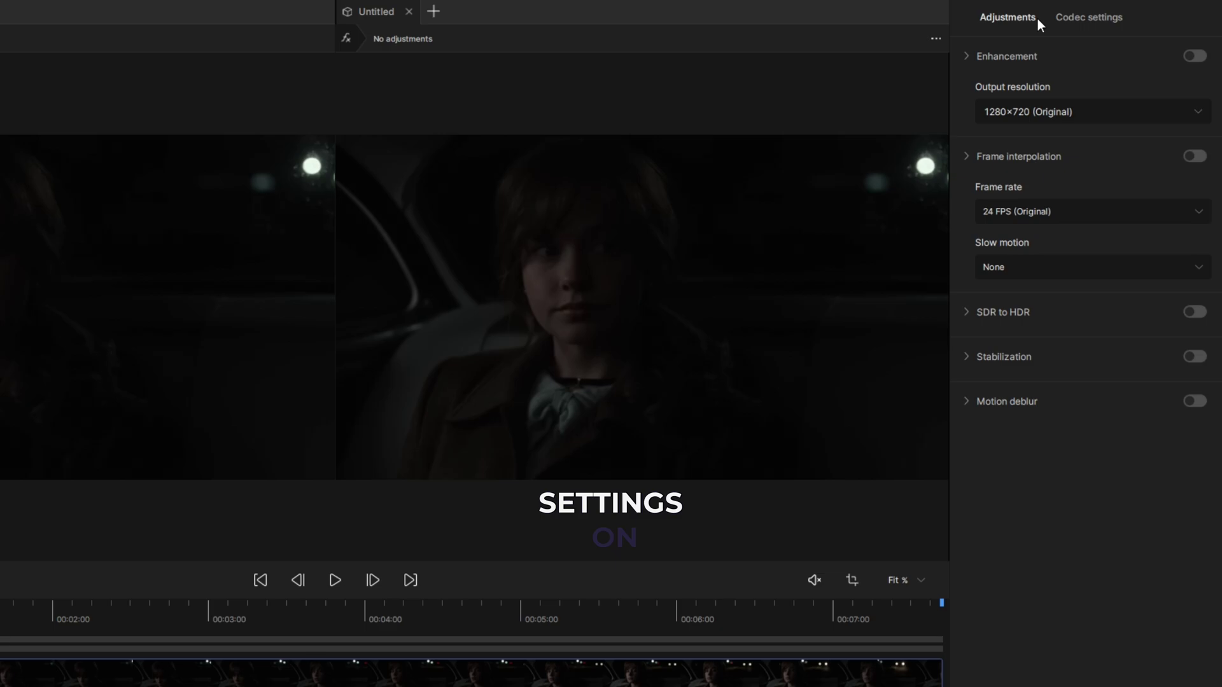
click(1058, 19)
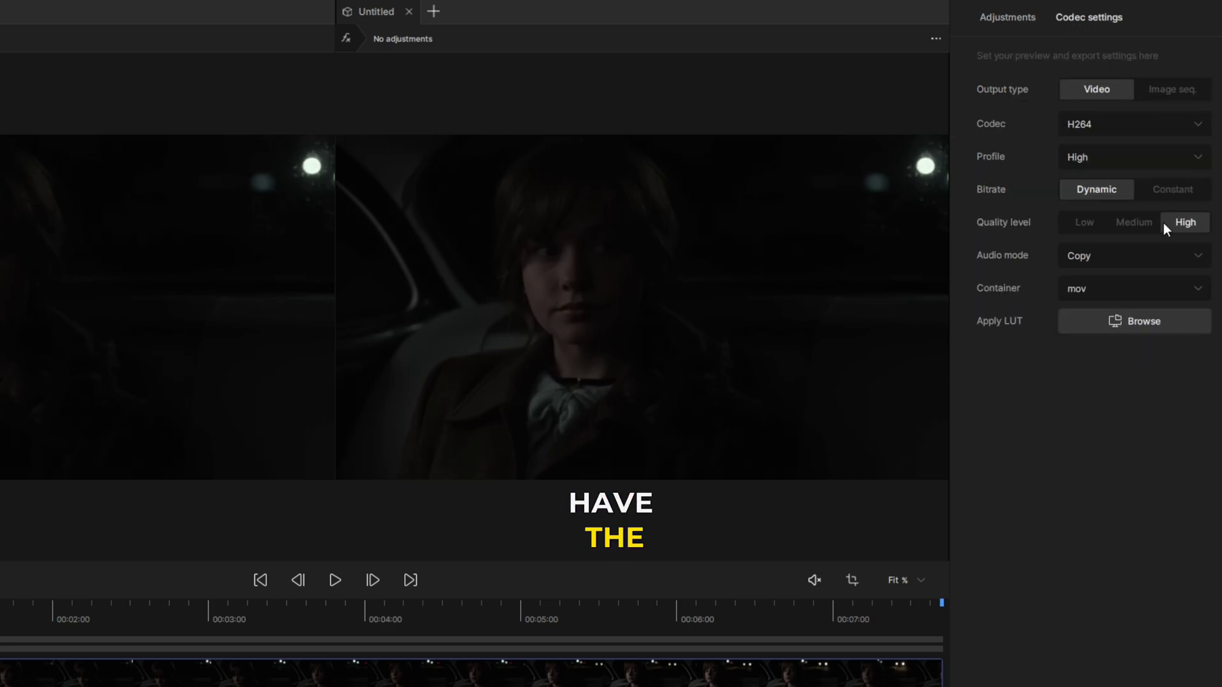
click(1129, 293)
click(1129, 292)
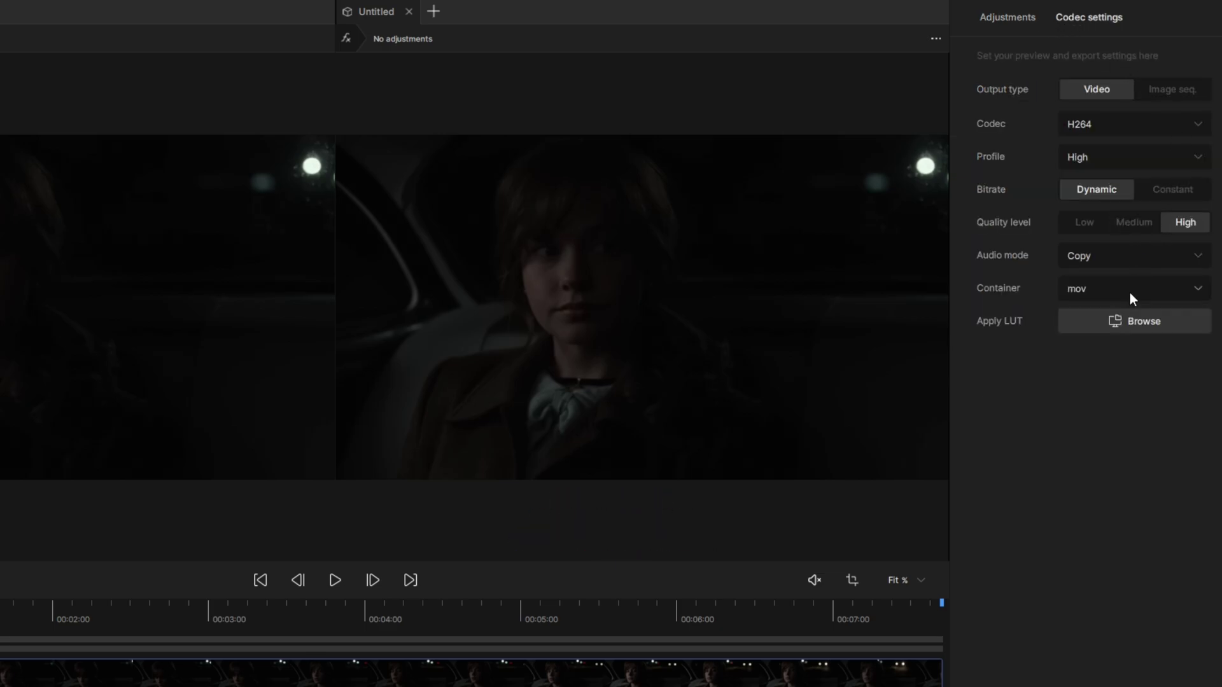
click(1009, 17)
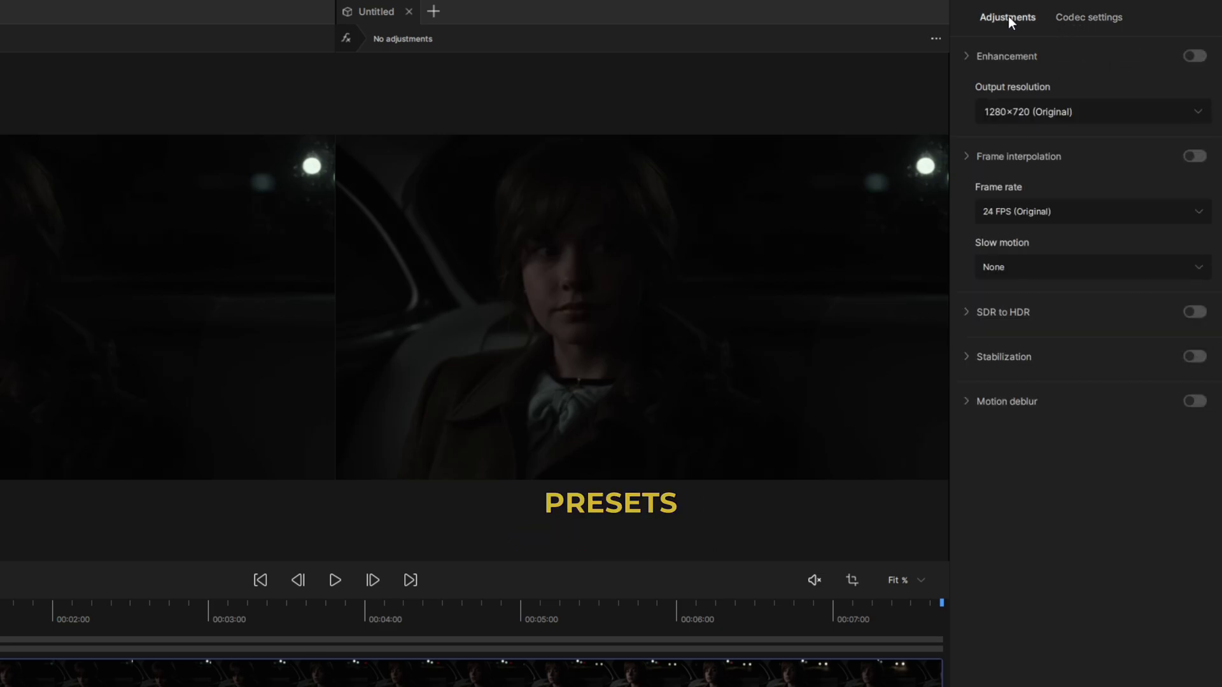
Step: Turn on AI enhancement with a 2x output of 2560×1440
click(1191, 58)
click(1198, 113)
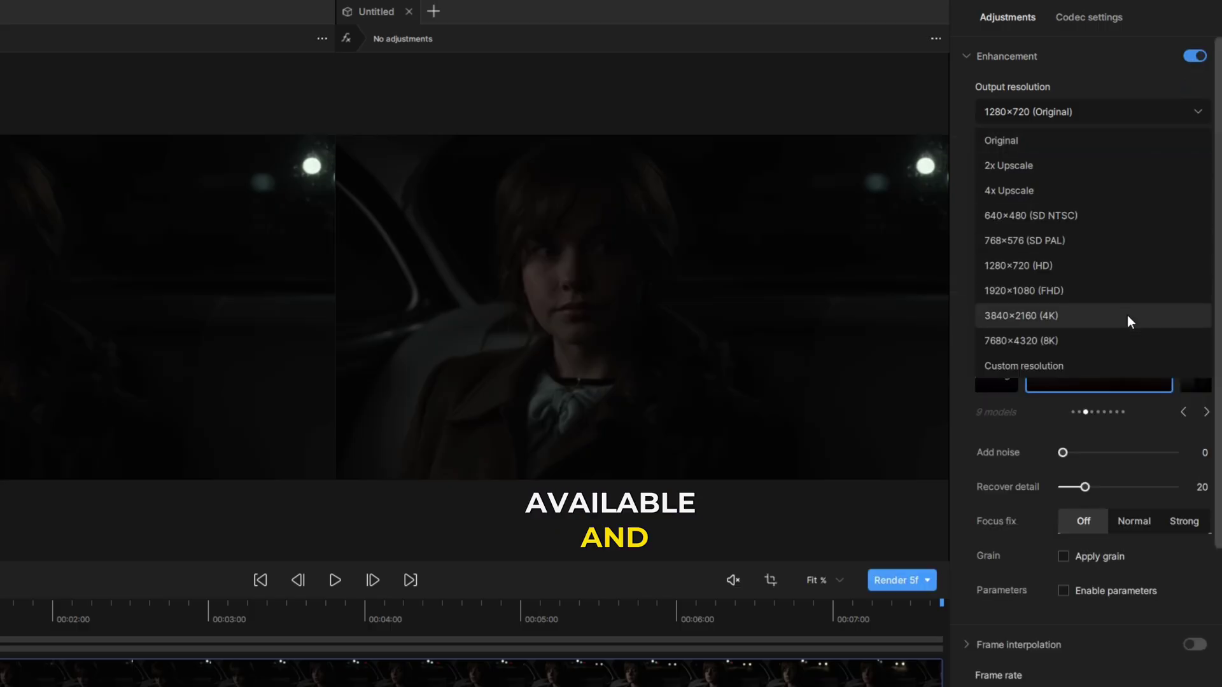
click(1014, 168)
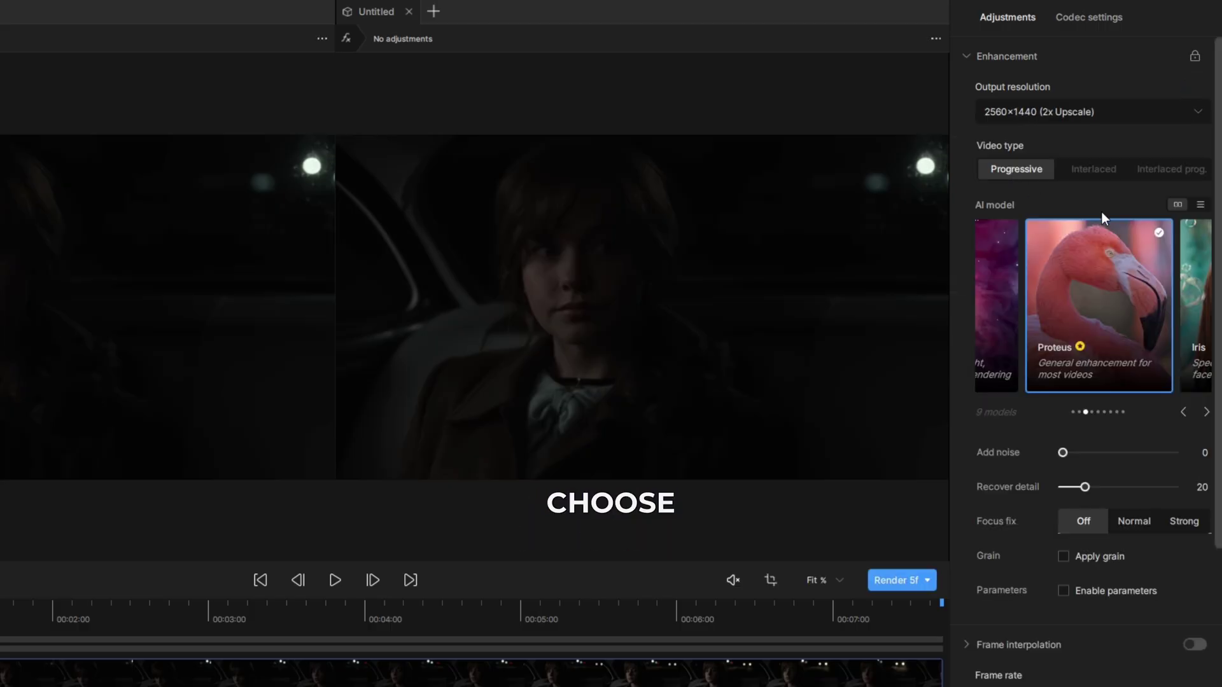
Step: Browse the AI models from Iris through Artemis and Theia to Starlight Mini, closing its intro
click(1206, 413)
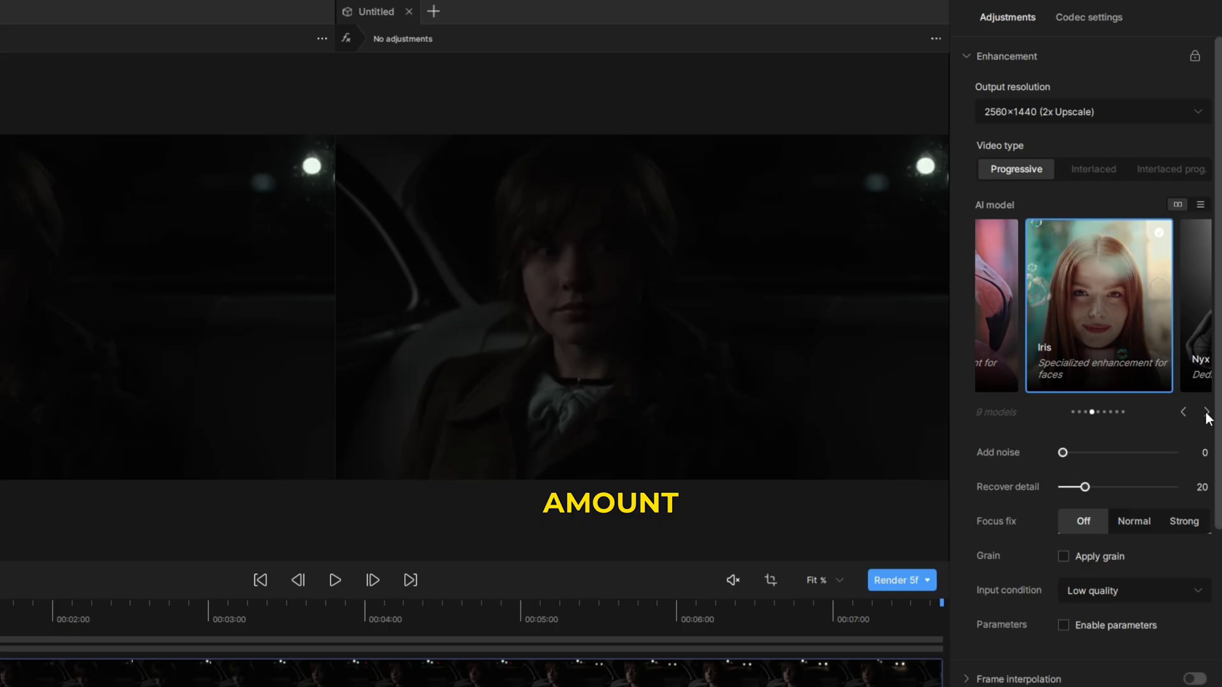
click(1206, 412)
click(1207, 412)
click(1206, 413)
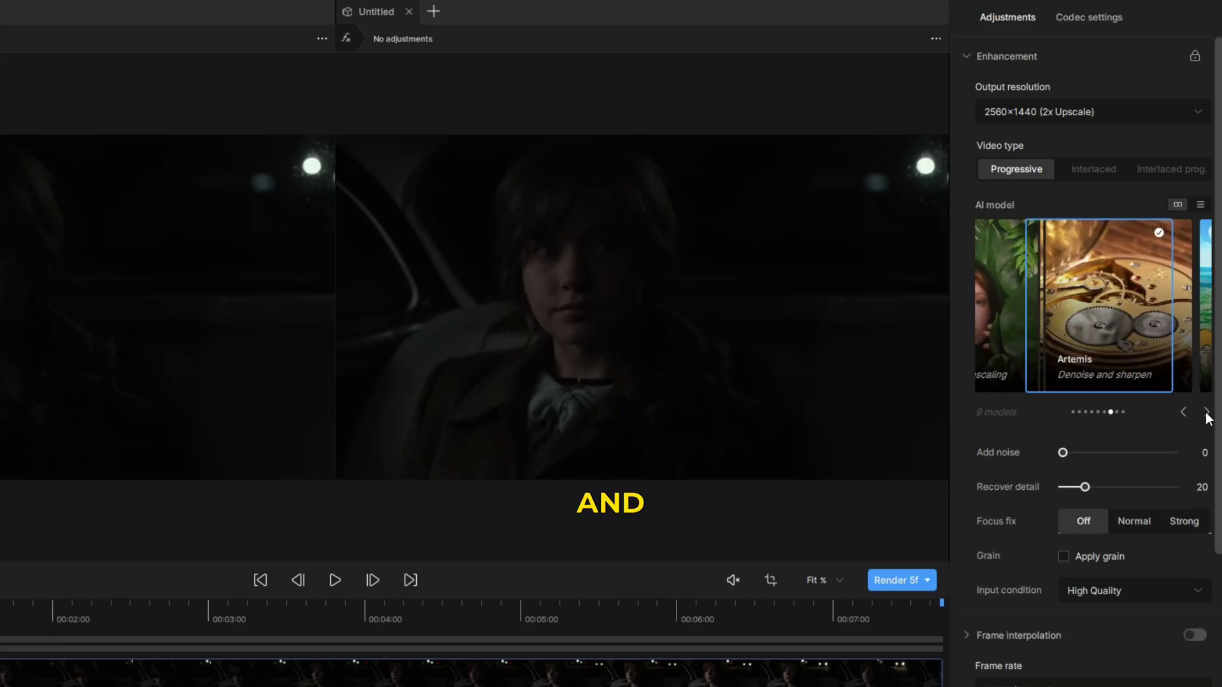
click(1206, 413)
click(1206, 413)
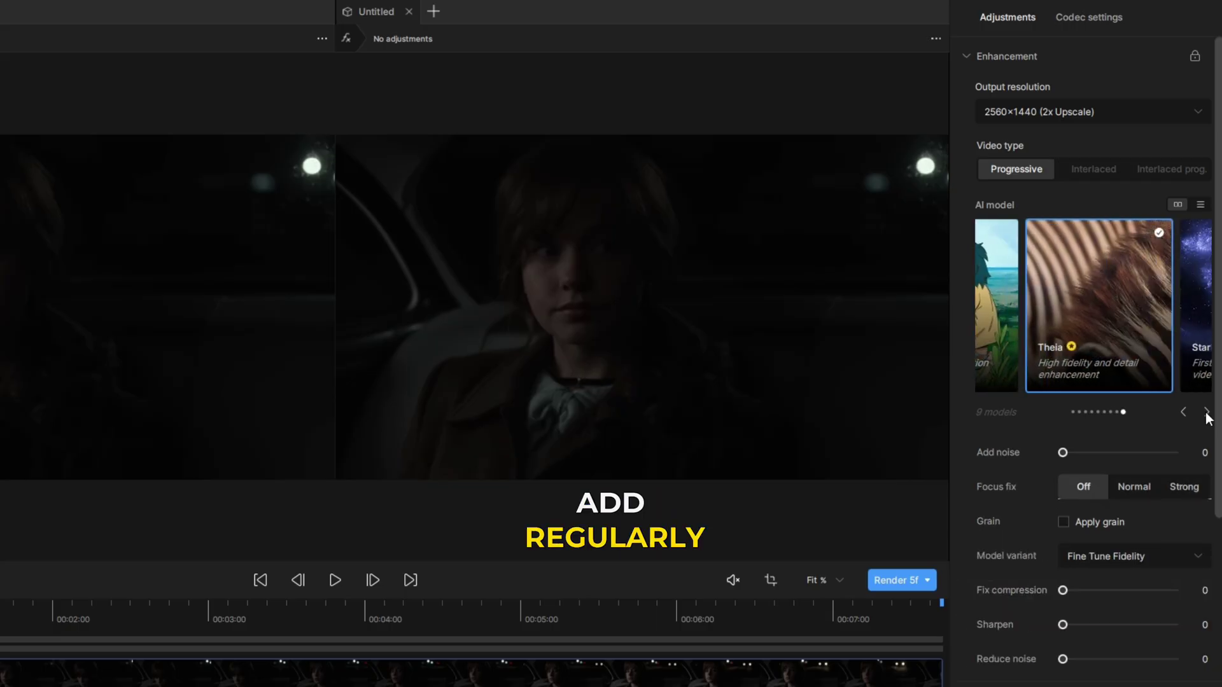
click(1206, 412)
click(1206, 412)
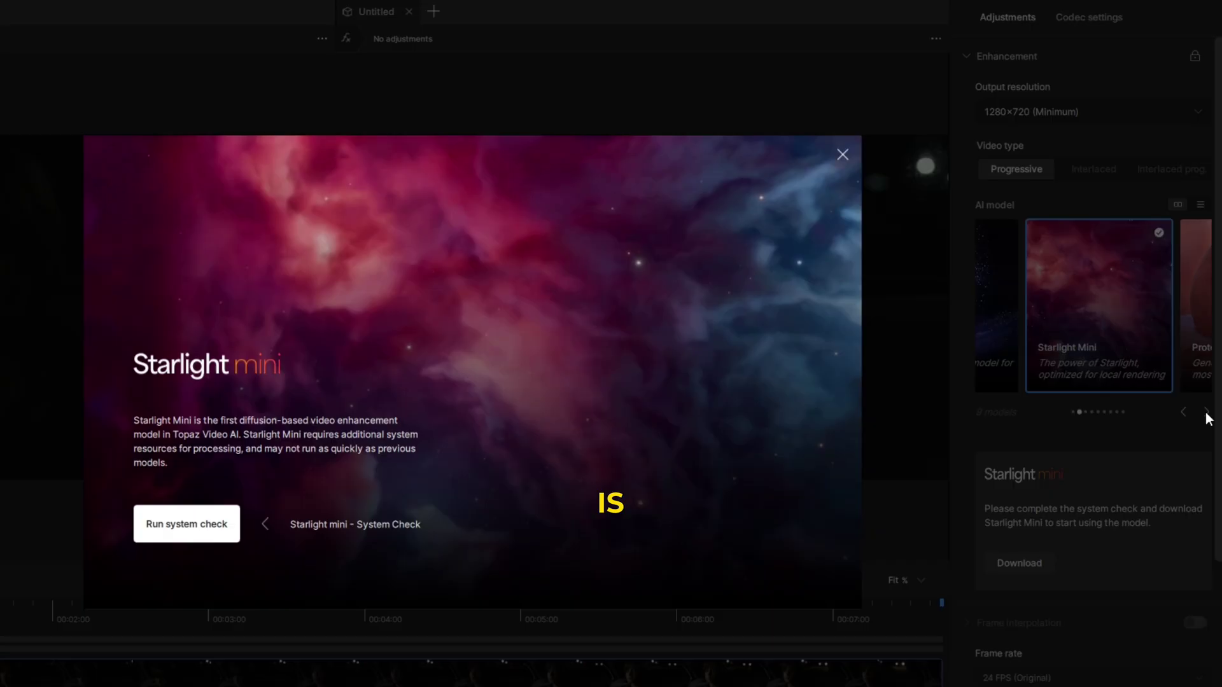
click(842, 155)
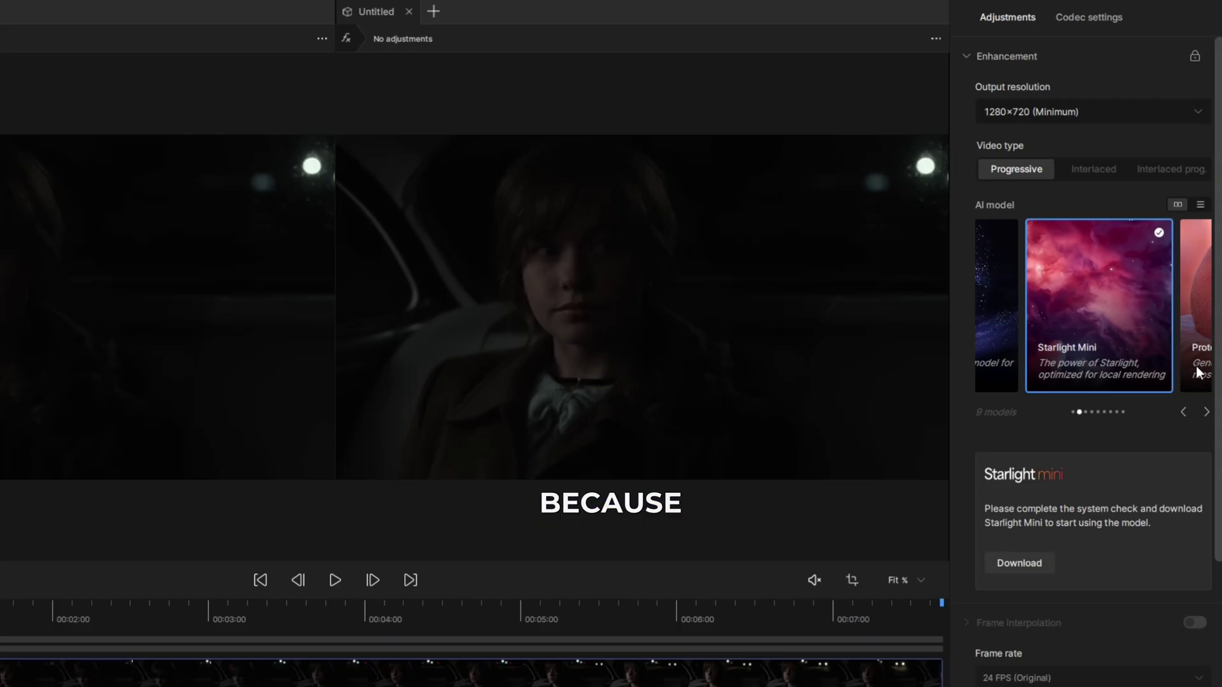
Step: Switch the AI model to Iris and enable its parameters in Manual mode
click(1206, 412)
click(1207, 413)
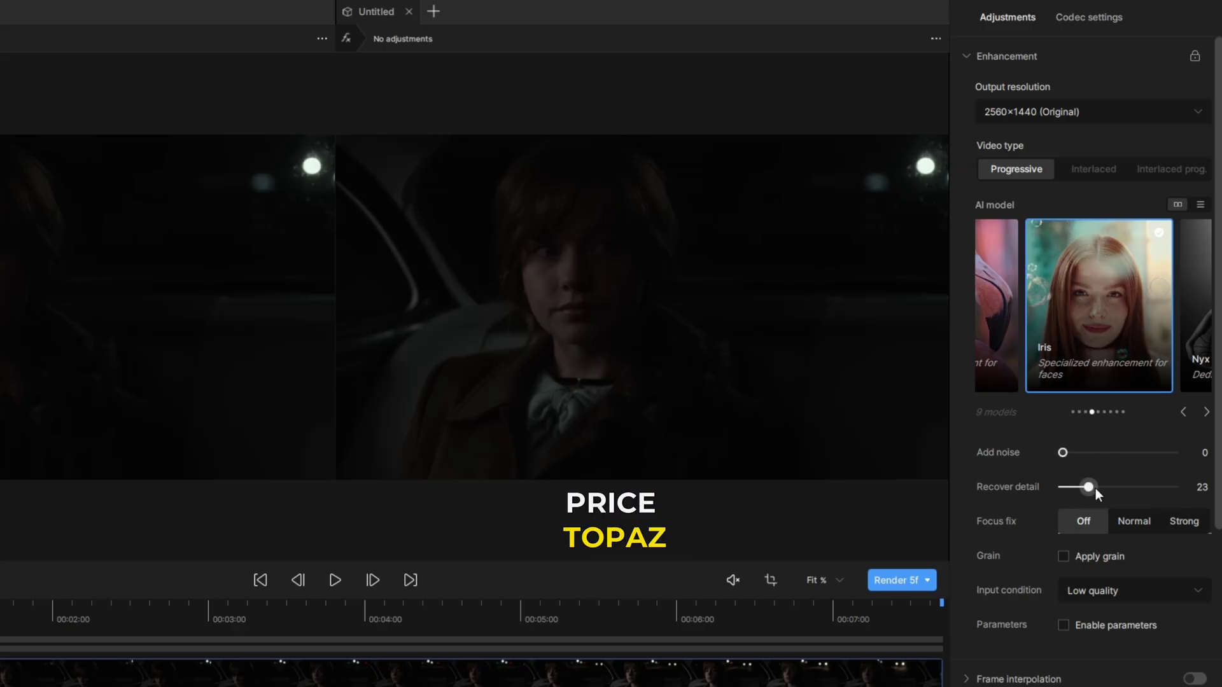
scroll(1124, 499, down, 3)
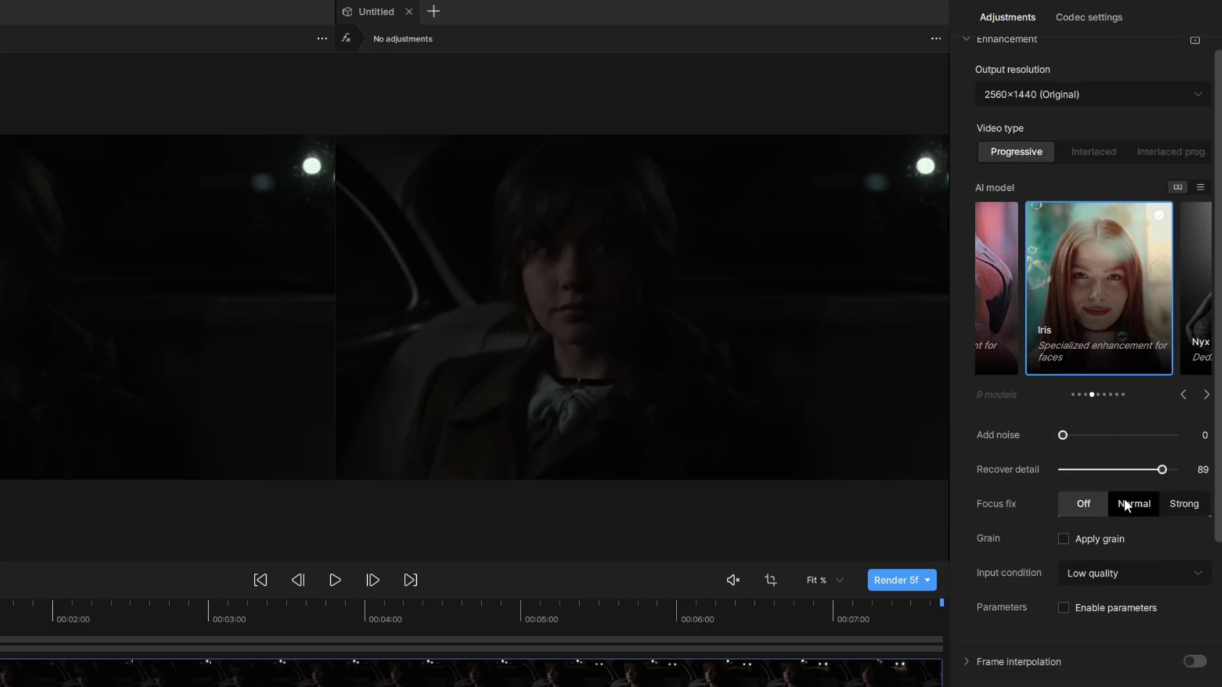
click(1080, 456)
click(1167, 486)
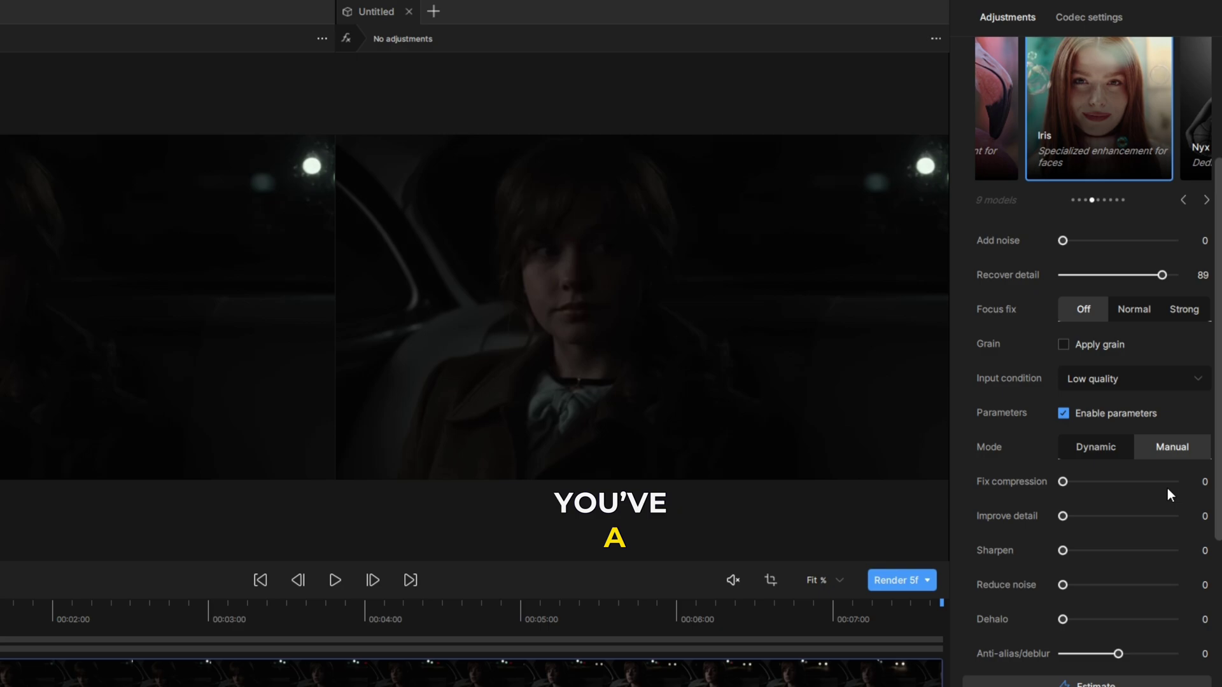
Step: Set Improve detail 75, Reduce noise 22, Sharpen 54 and Anti-alias/deblur 15
scroll(1146, 395, down, 2)
click(1146, 415)
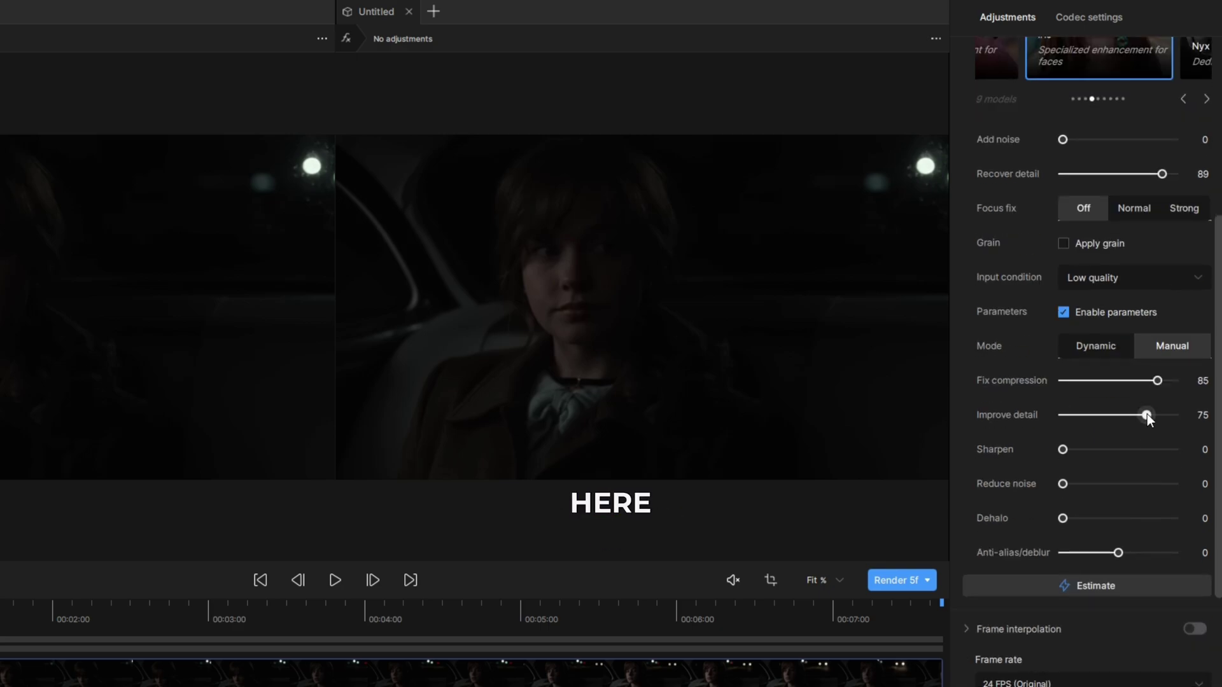
drag(1072, 484, 1075, 521)
click(1124, 448)
drag(1124, 554, 1128, 552)
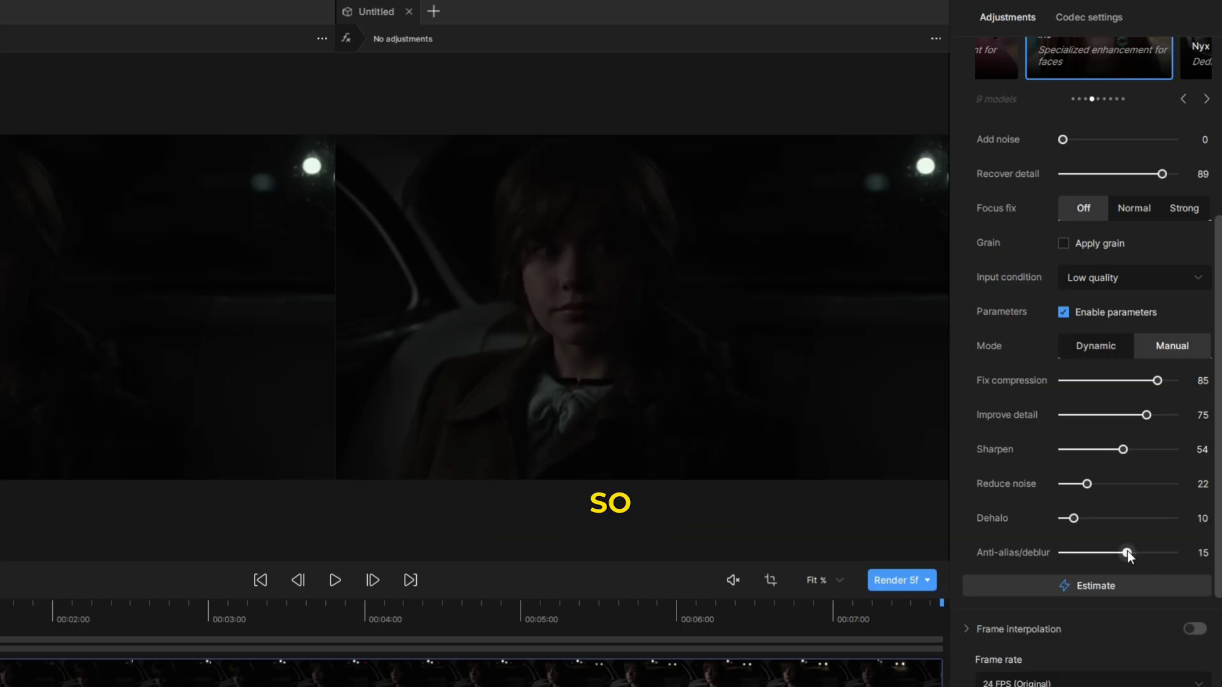
scroll(1157, 609, down, 3)
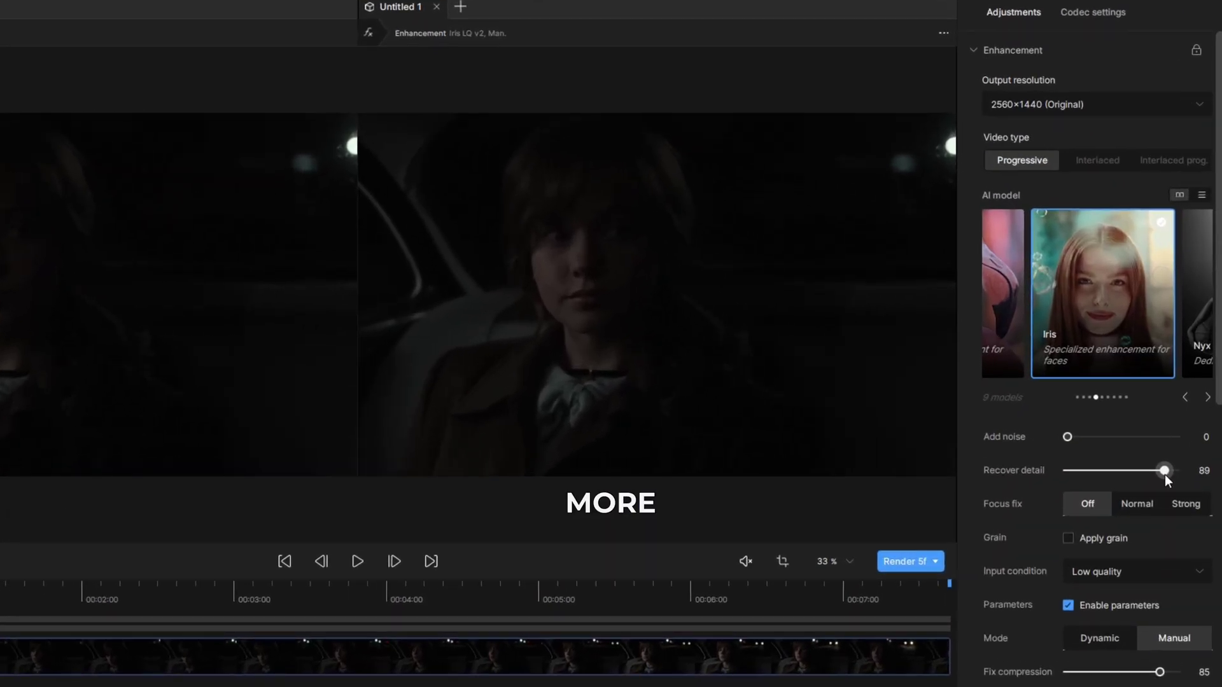
Step: Set Fix compression to 90 and bring up the Output resolution choices
scroll(1165, 515, down, 3)
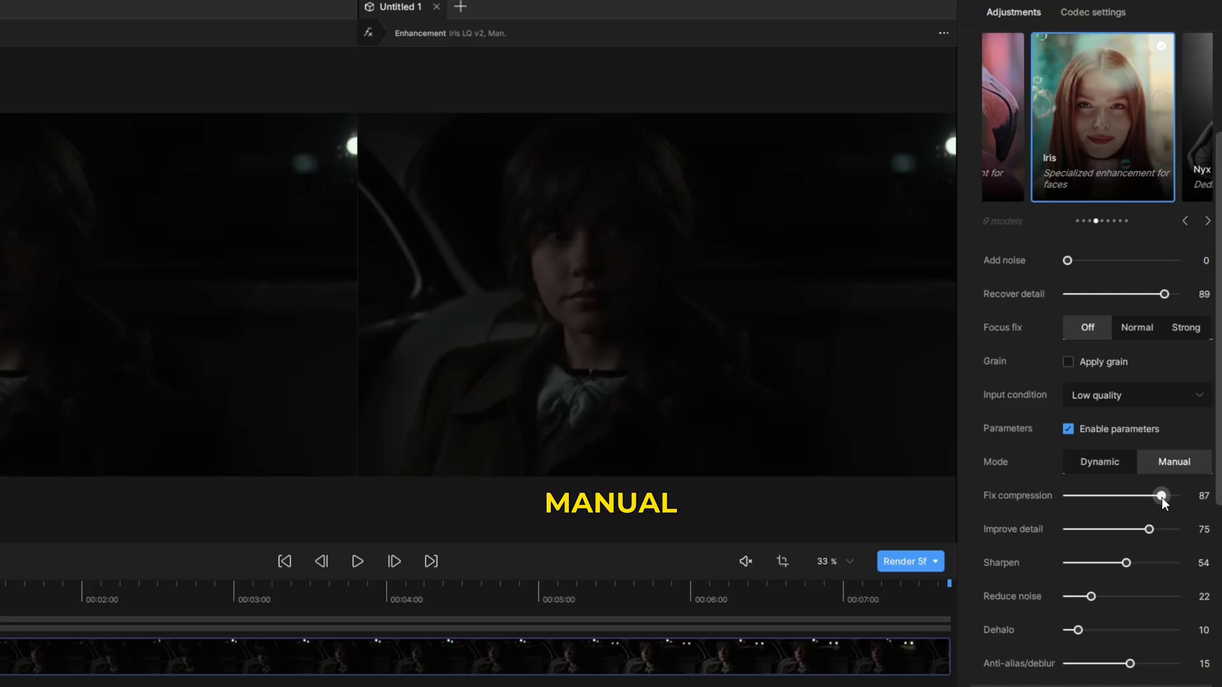
scroll(1143, 535, down, 2)
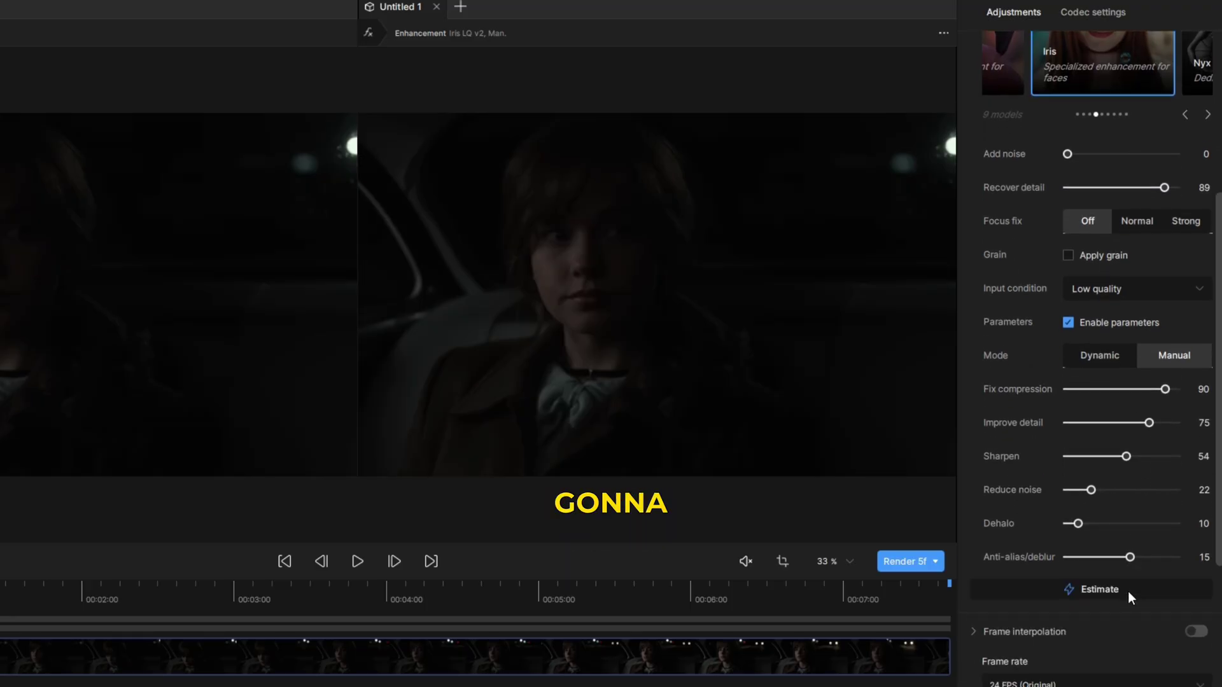
scroll(337, 605, up, 3)
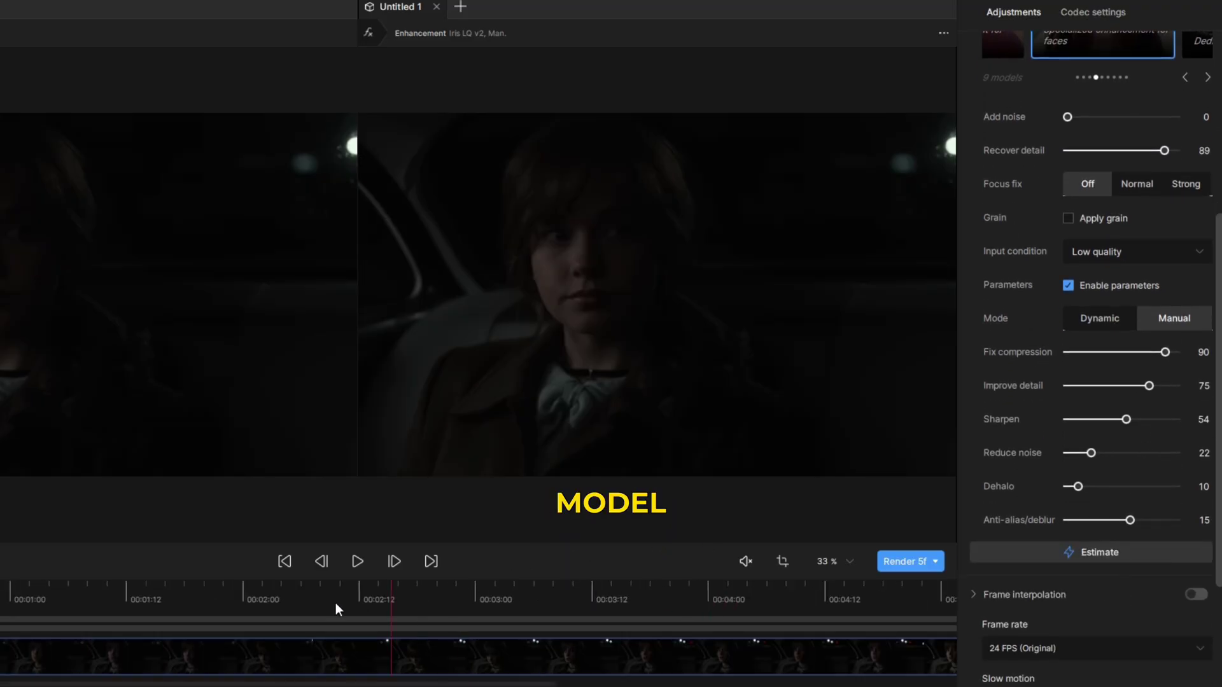
scroll(124, 583, up, 1)
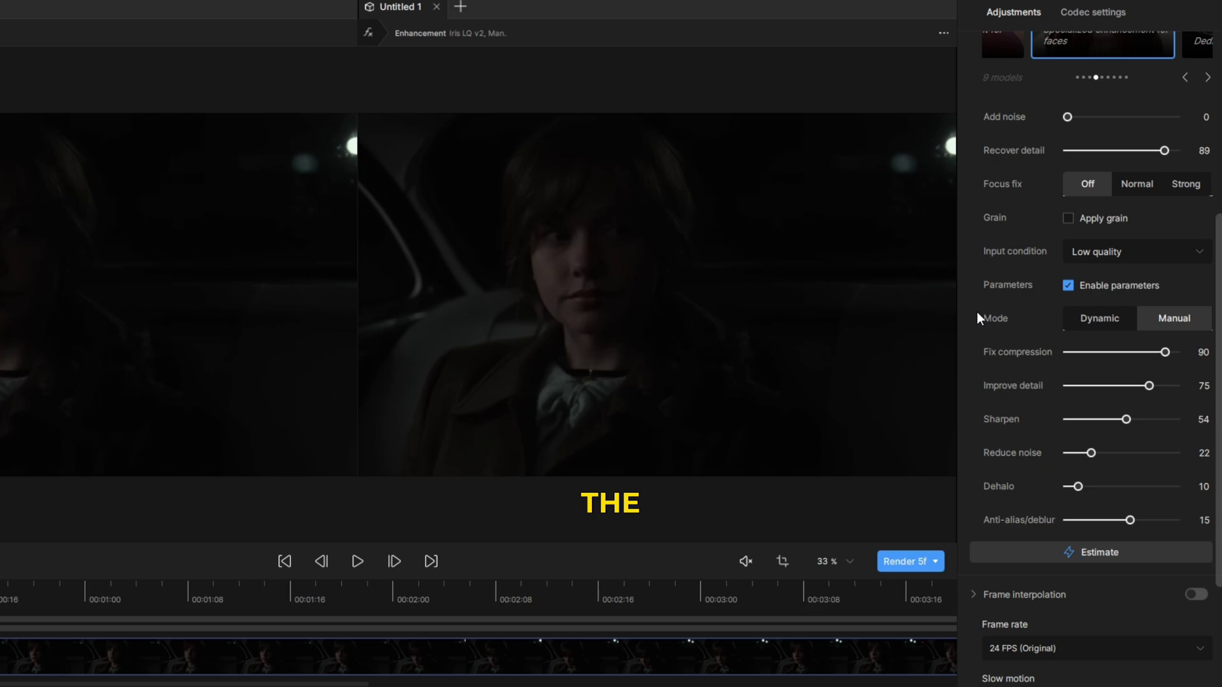
scroll(979, 312, up, 5)
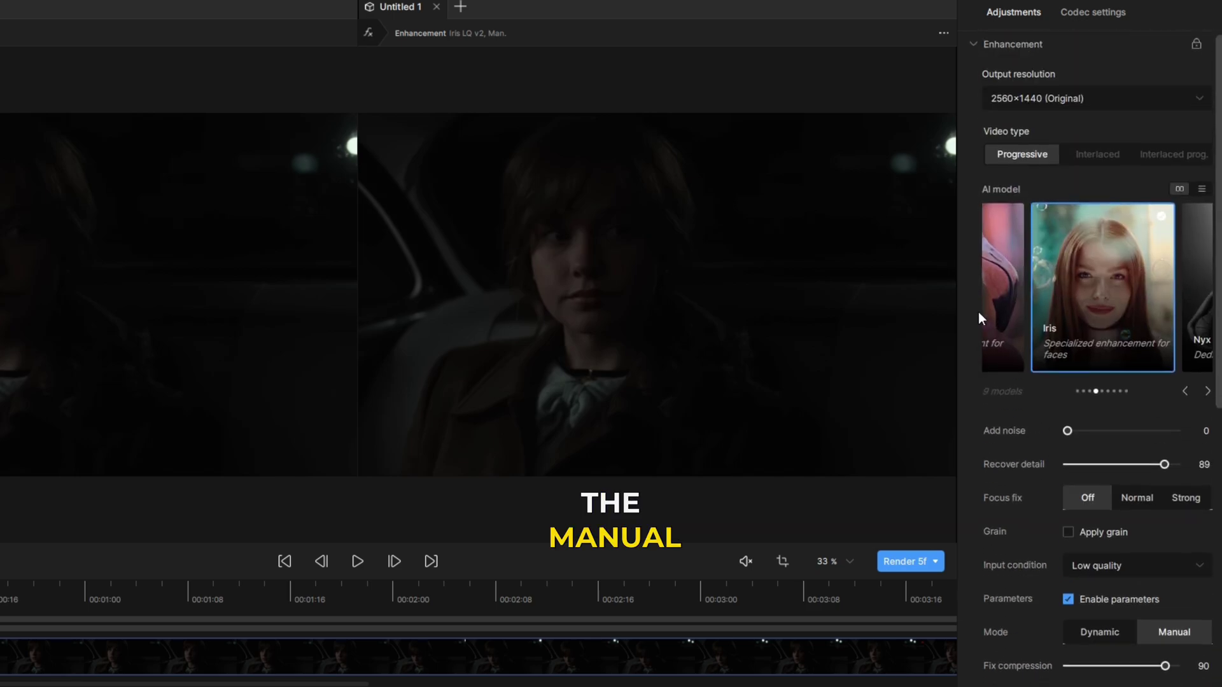
click(1201, 104)
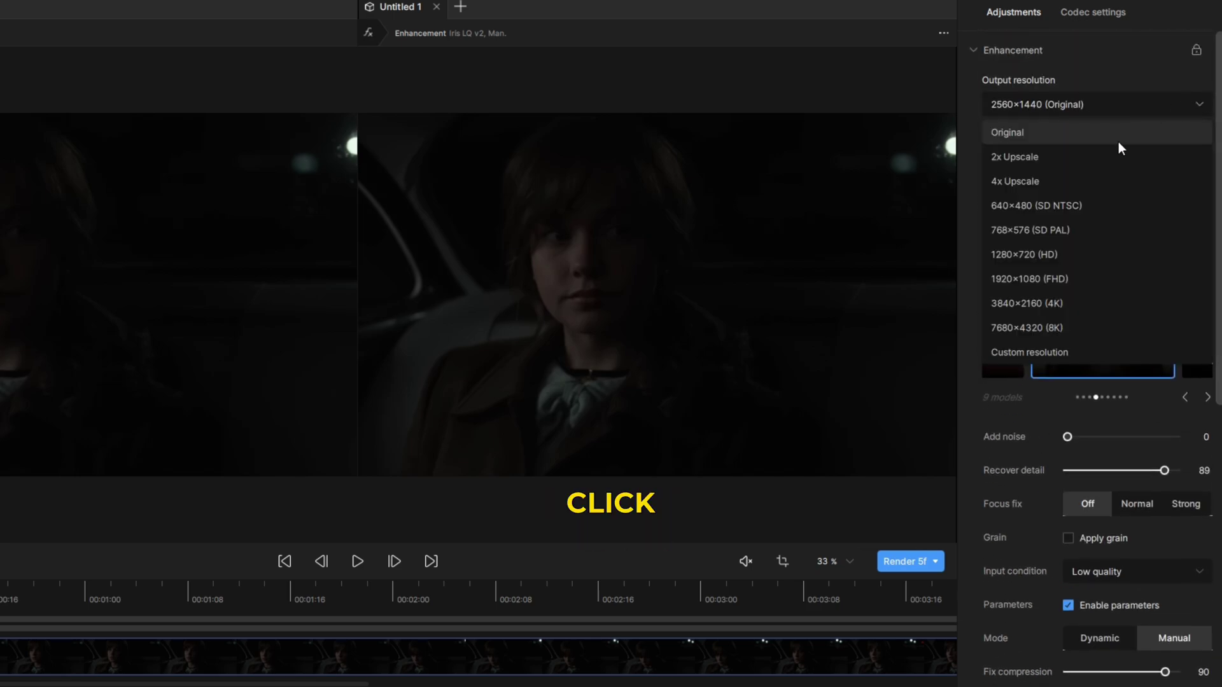
Step: Set the output to 2x Upscale (2560×1440) and render a 5-frame preview of the enhanced clip
click(1089, 158)
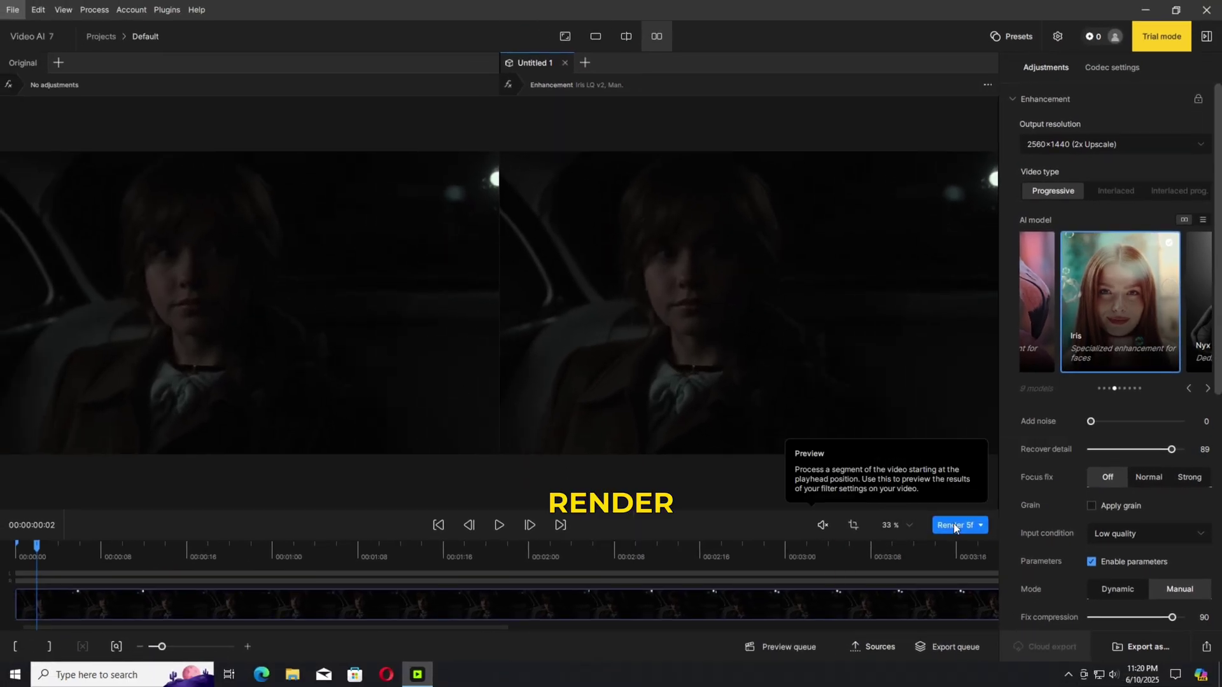
click(956, 526)
click(784, 647)
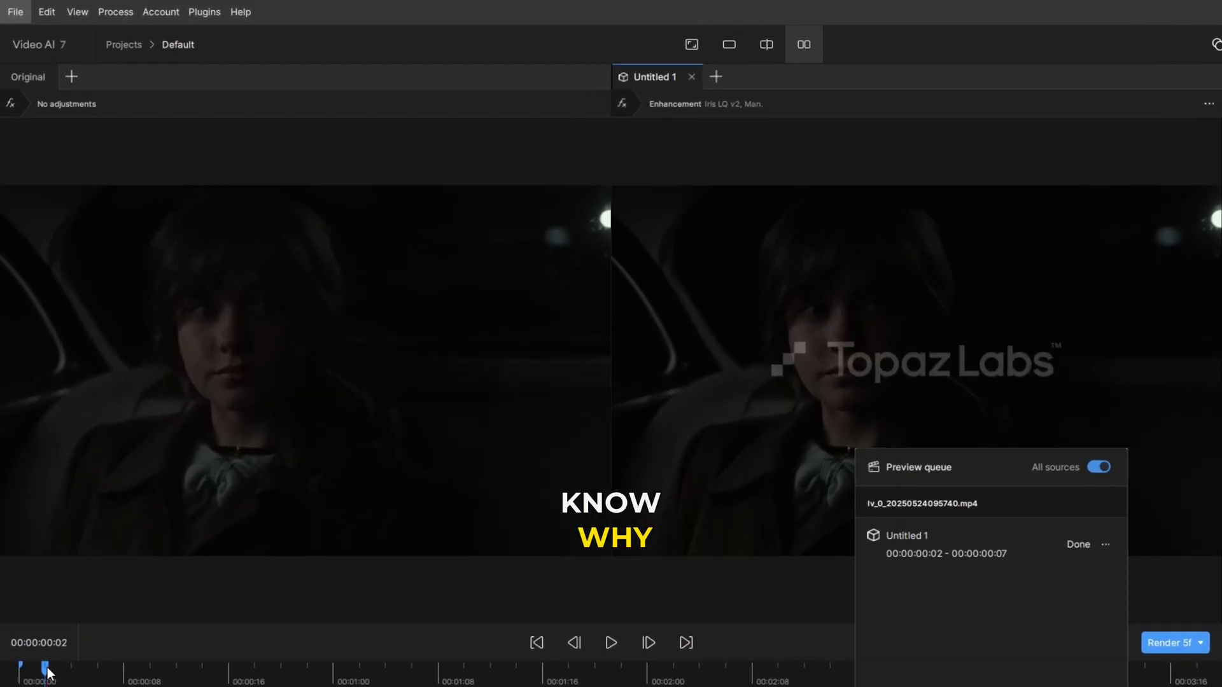
Step: Move into the rendered frames and zoom the side-by-side previews in on the car interior
drag(36, 547, 70, 557)
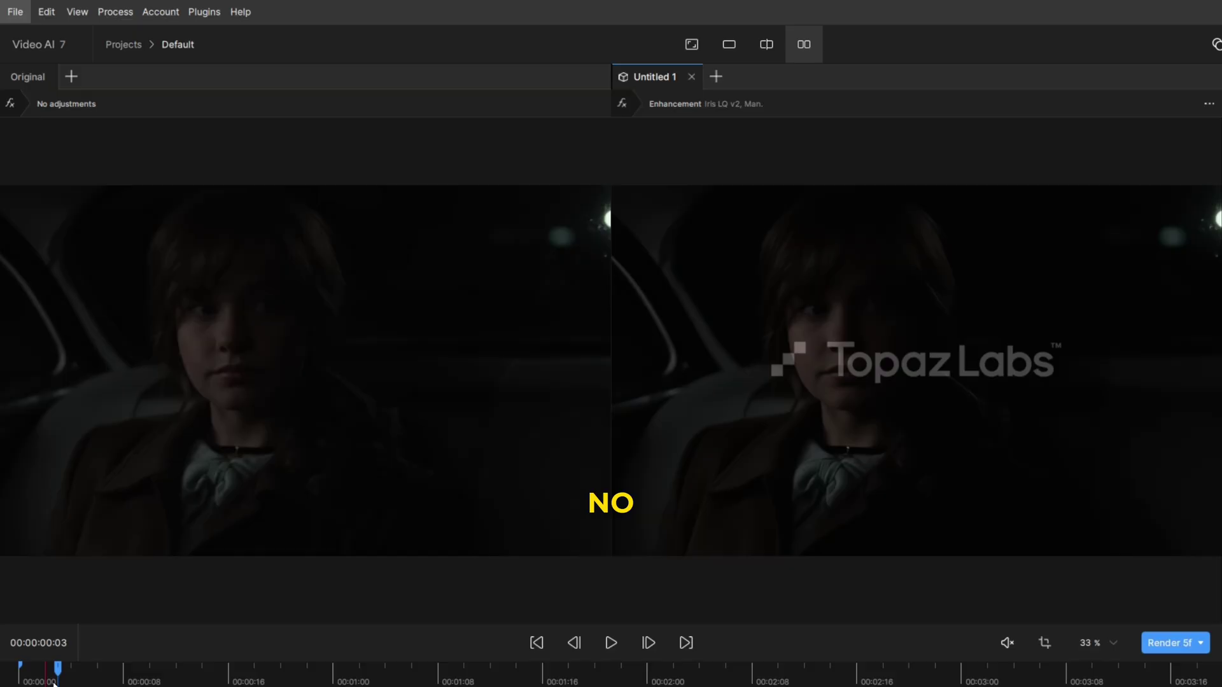
scroll(839, 373, up, 6)
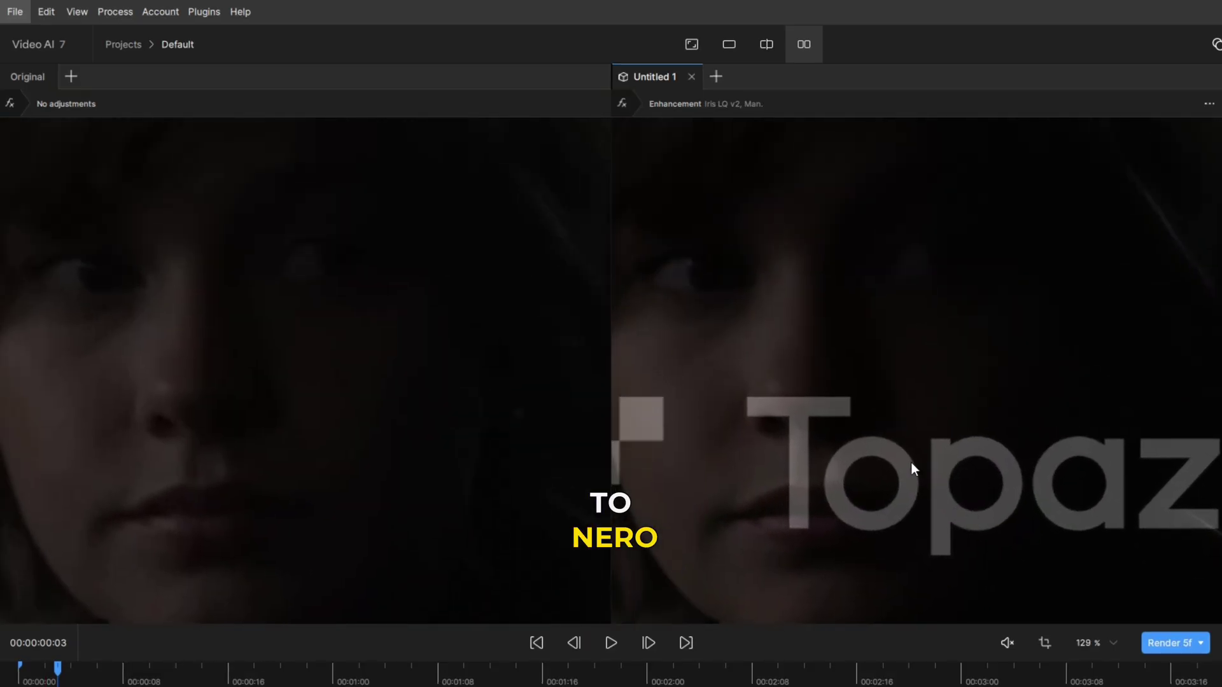
scroll(865, 457, up, 4)
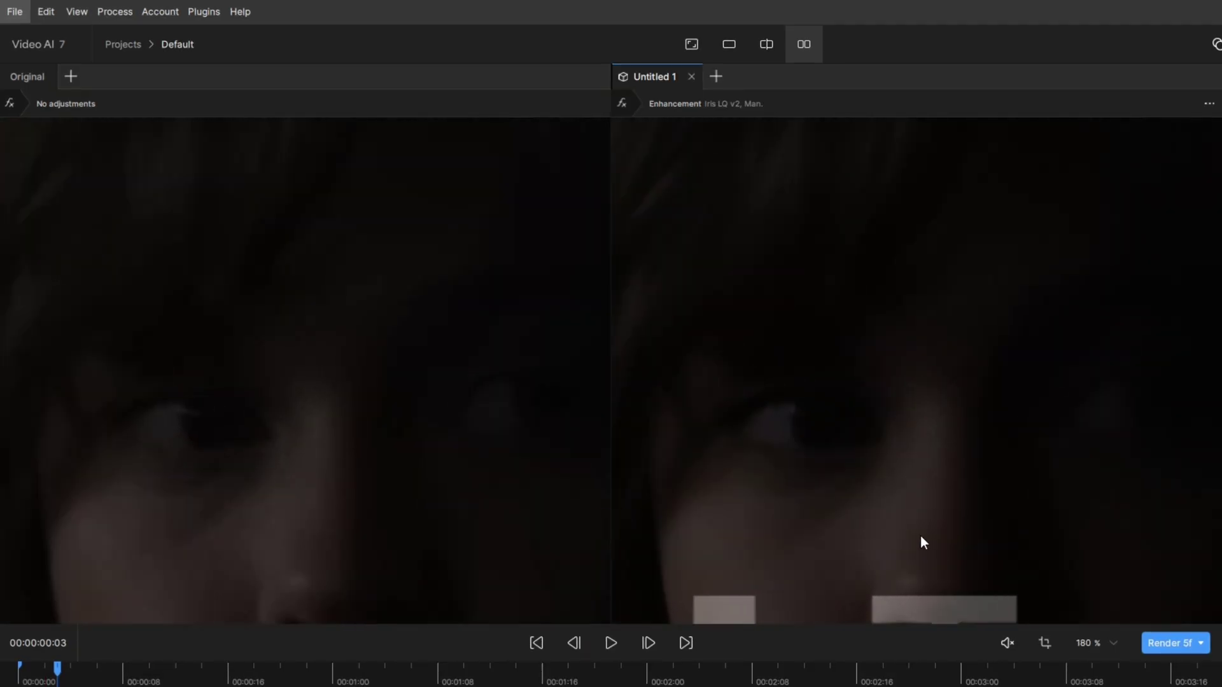
scroll(993, 413, up, 4)
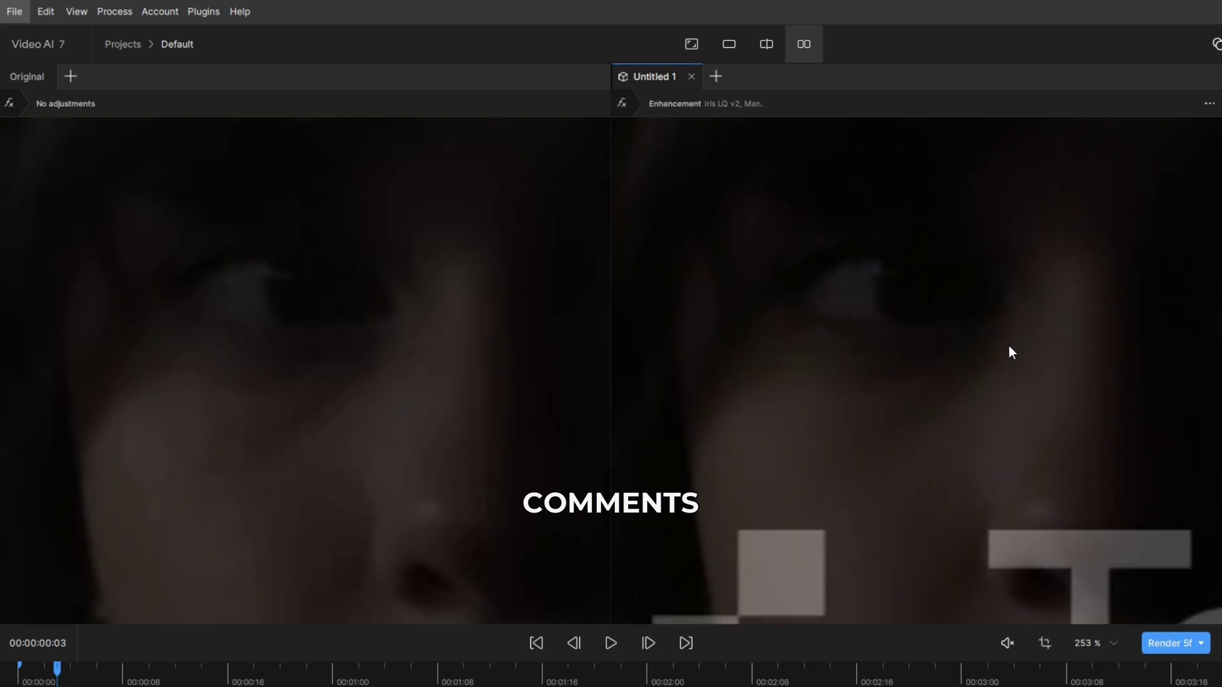
scroll(969, 229, up, 3)
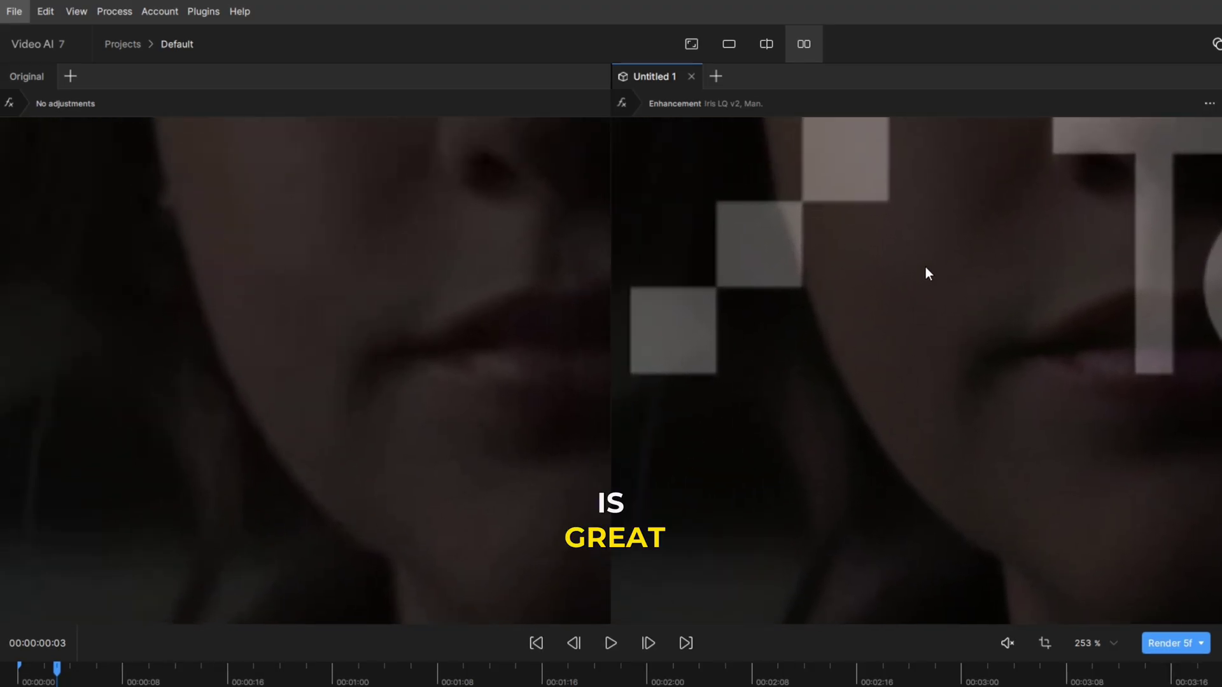
scroll(867, 364, down, 12)
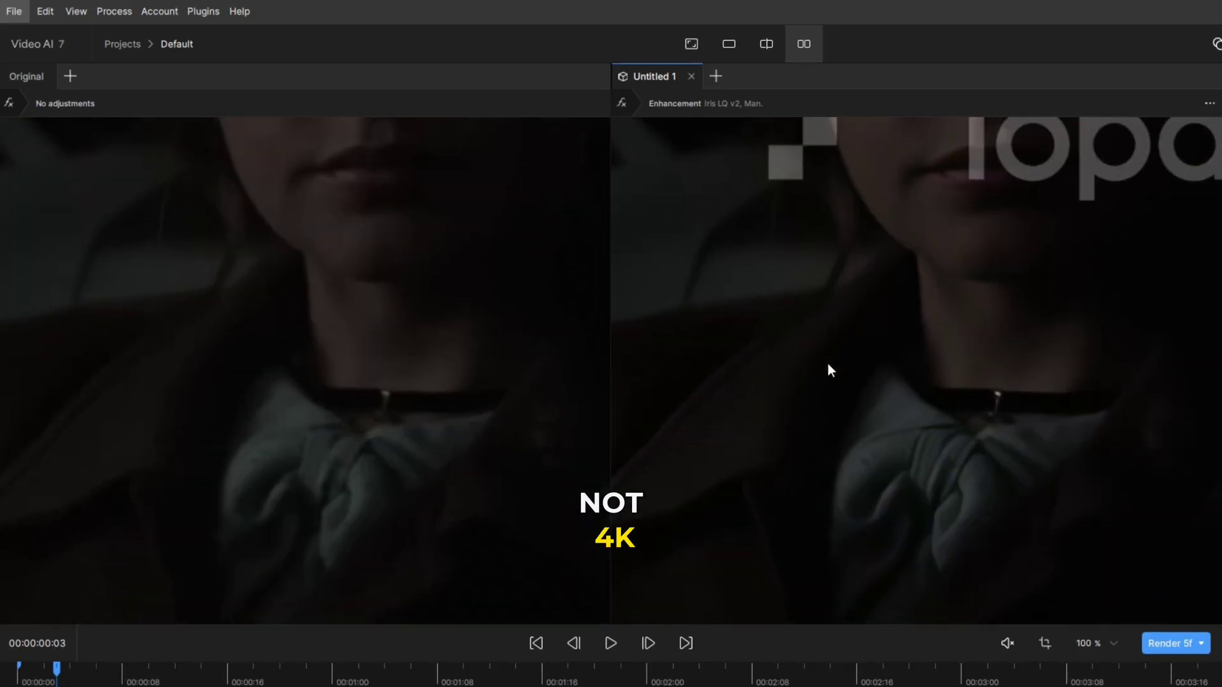
scroll(903, 420, up, 2)
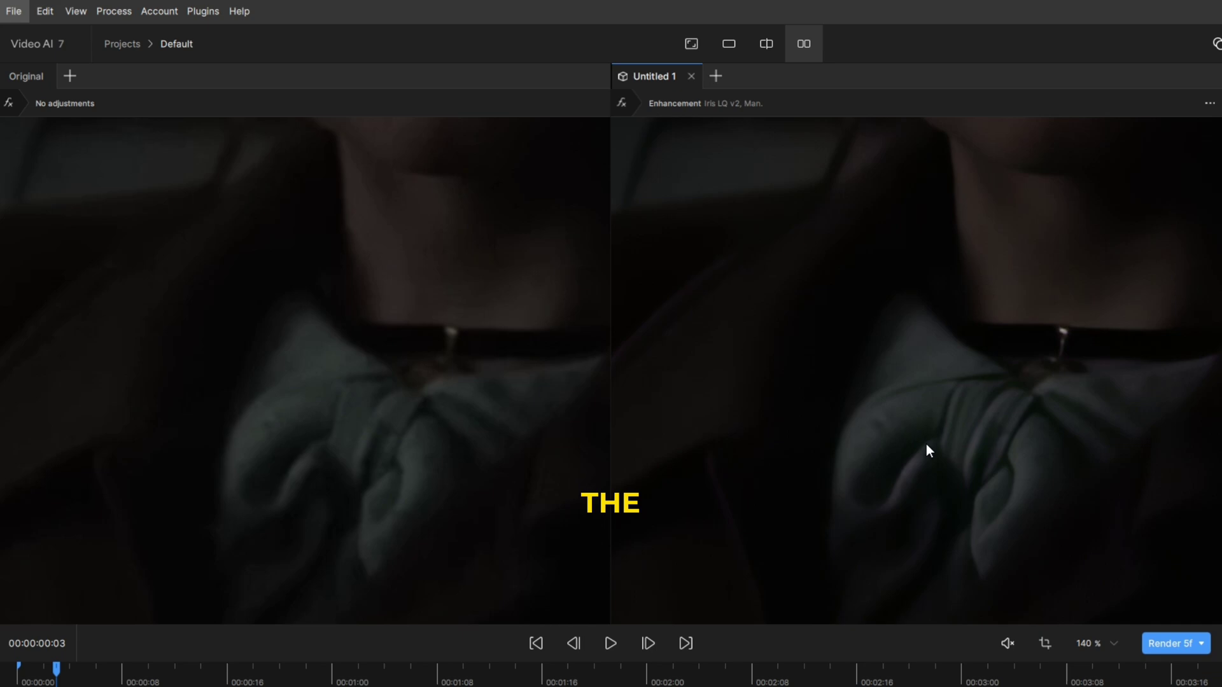
drag(860, 436, 849, 565)
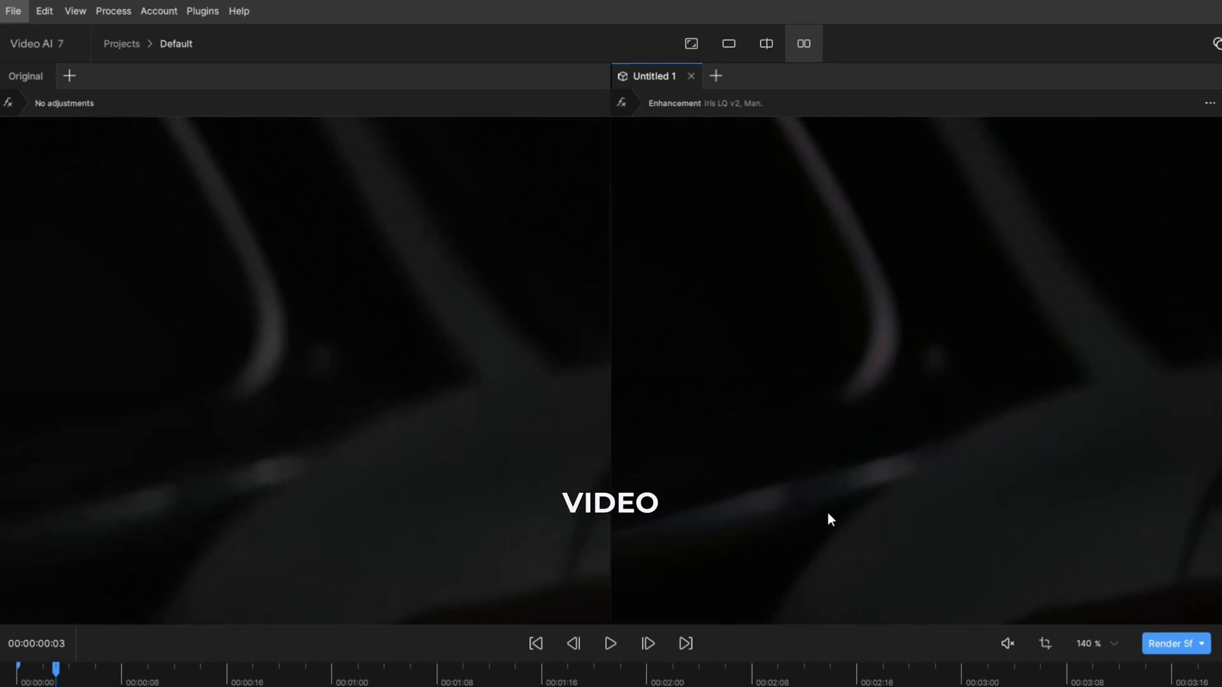
scroll(828, 513, down, 4)
Step: Switch to the split before/after view and sweep the divider across the face to compare detail
click(762, 39)
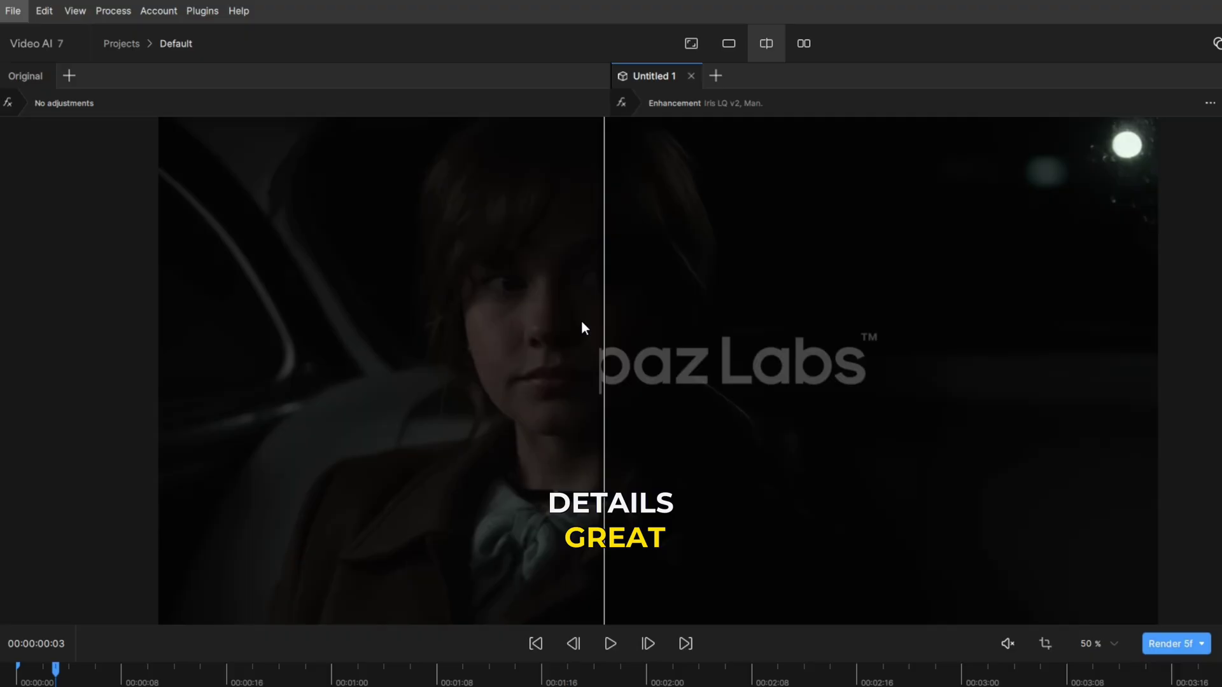
drag(581, 319, 314, 368)
scroll(502, 295, up, 8)
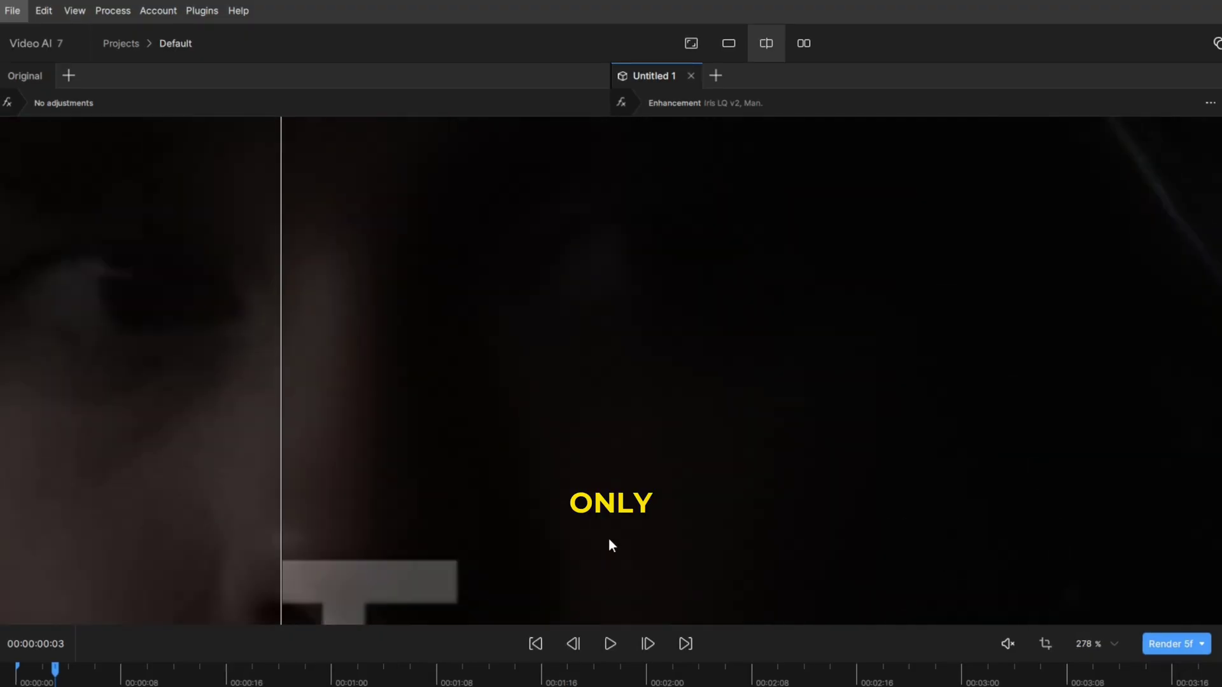
mouse_move(280, 384)
mouse_down()
mouse_move(881, 379)
mouse_move(737, 412)
mouse_move(249, 412)
mouse_move(642, 403)
mouse_move(448, 452)
mouse_move(290, 395)
mouse_up()
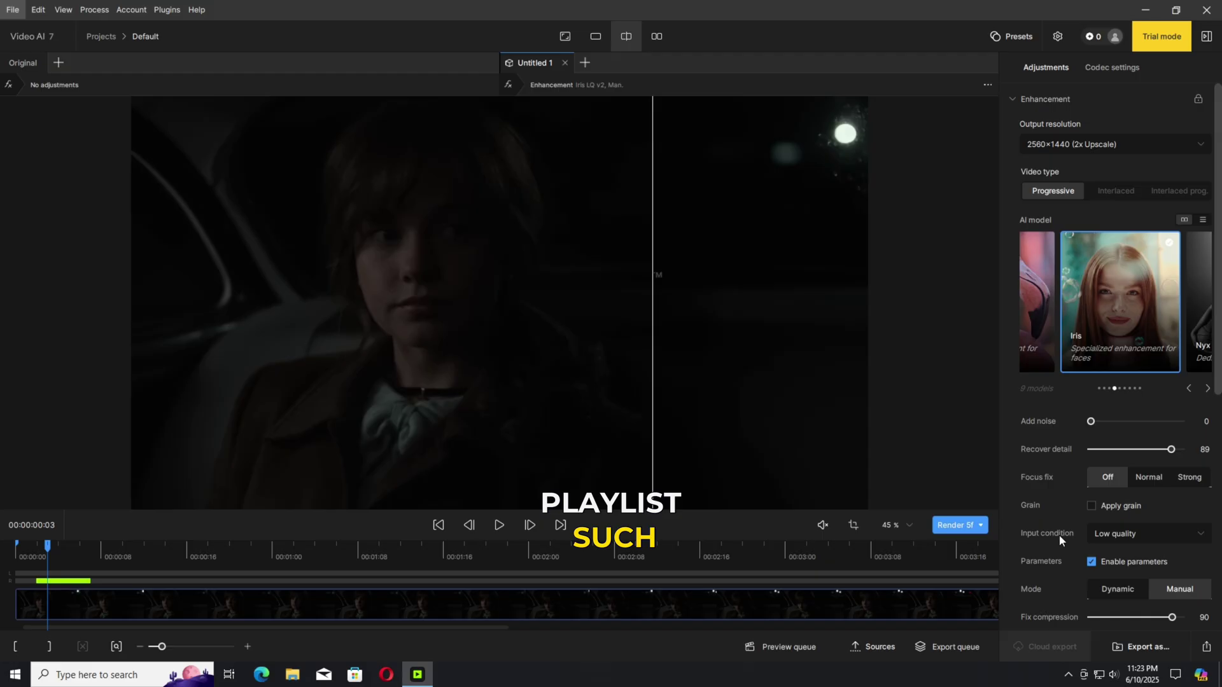
scroll(1108, 597, down, 6)
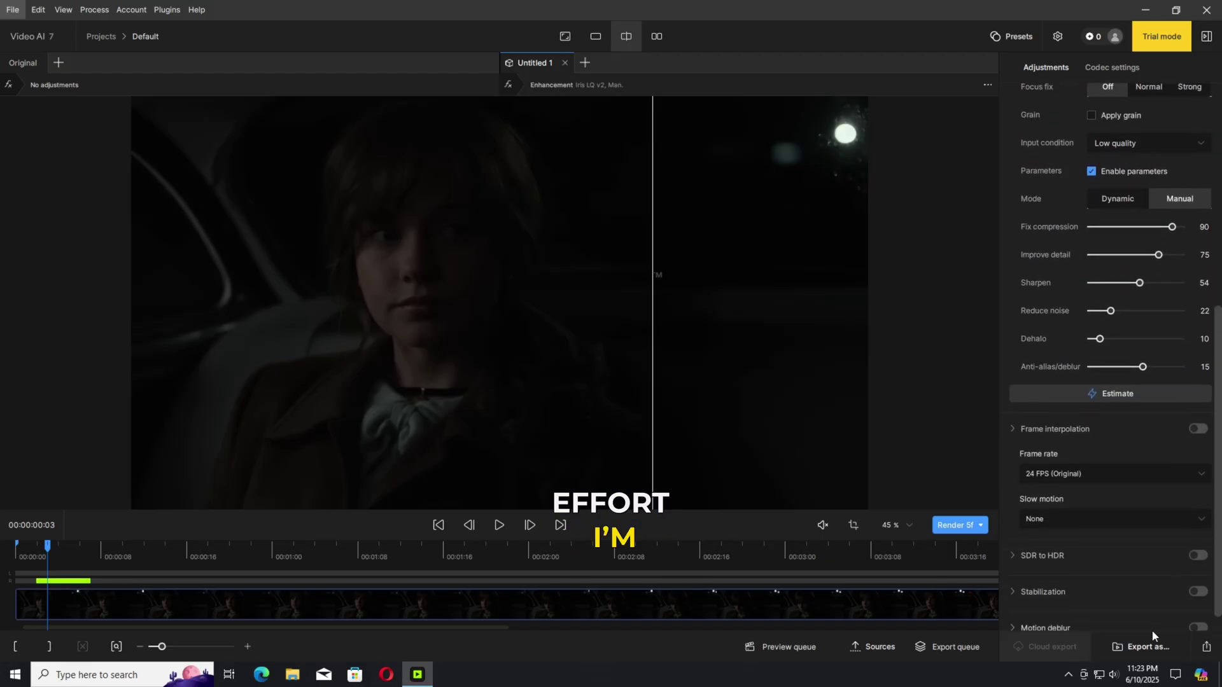
scroll(1151, 629, down, 1)
click(1168, 650)
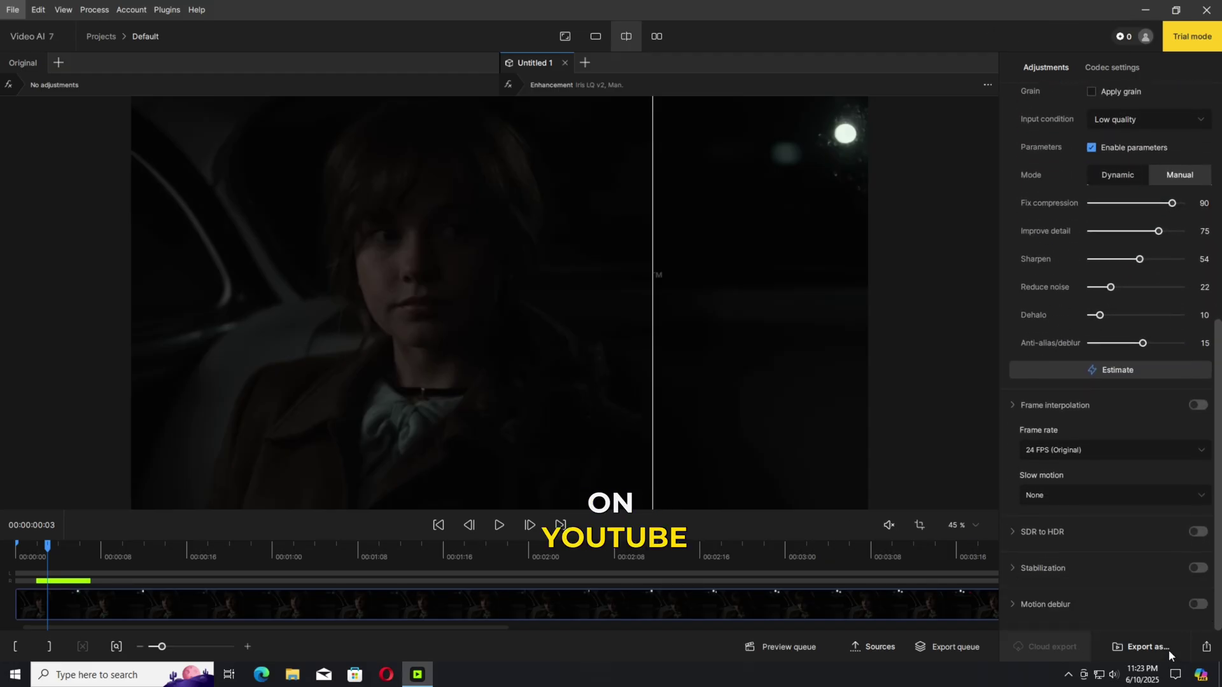
click(495, 324)
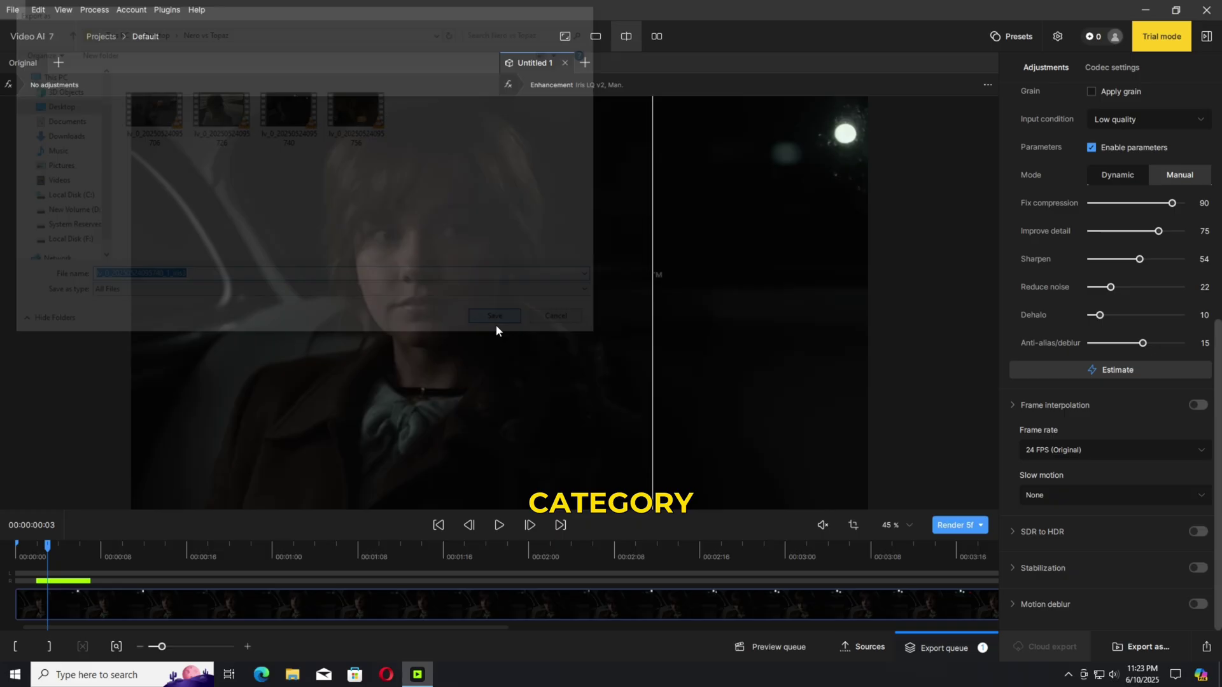
click(946, 648)
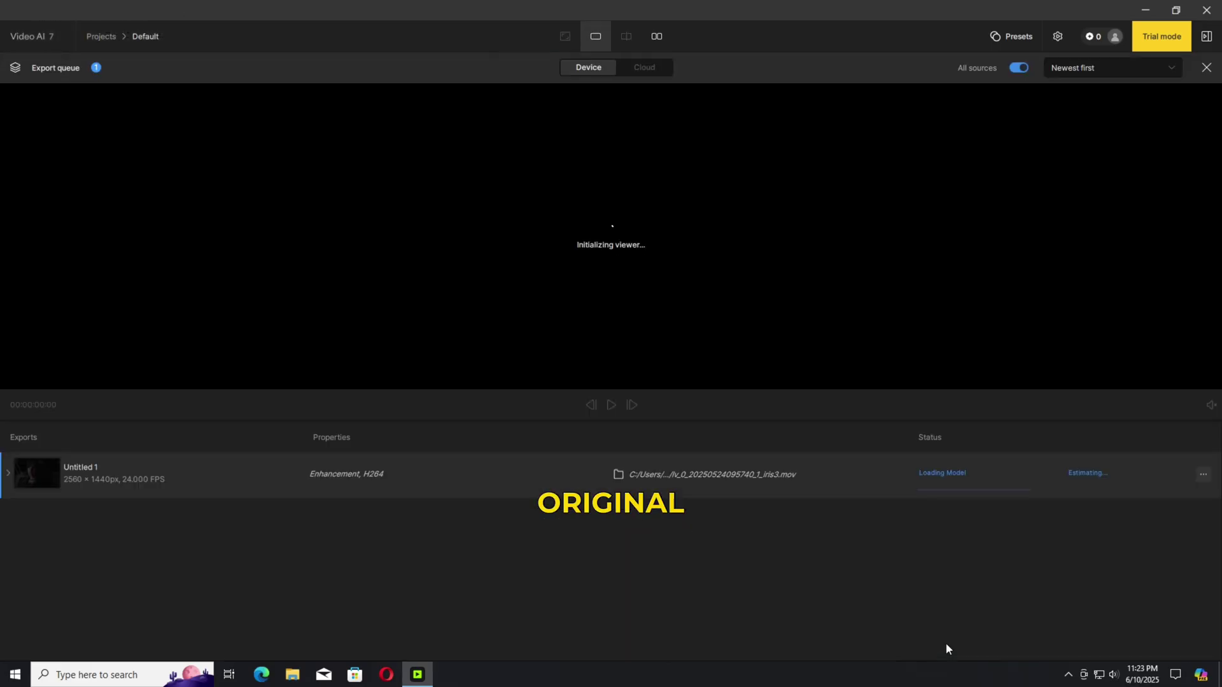